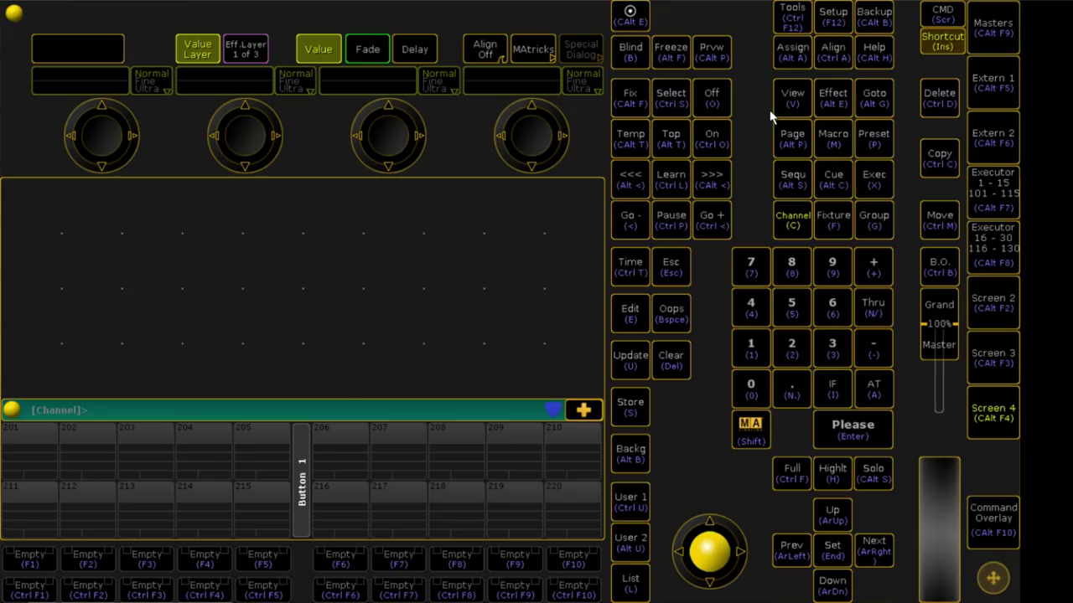
Step: Open the Patch & Fixture Schedule and add a layer named 'dummy channels'
left_click(846, 15)
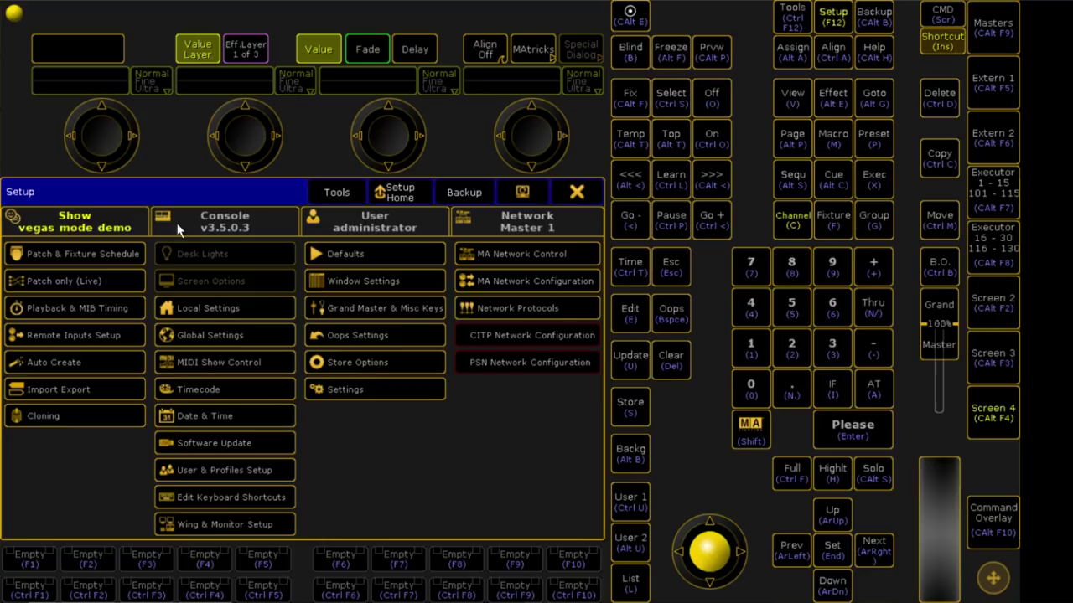
left_click(67, 251)
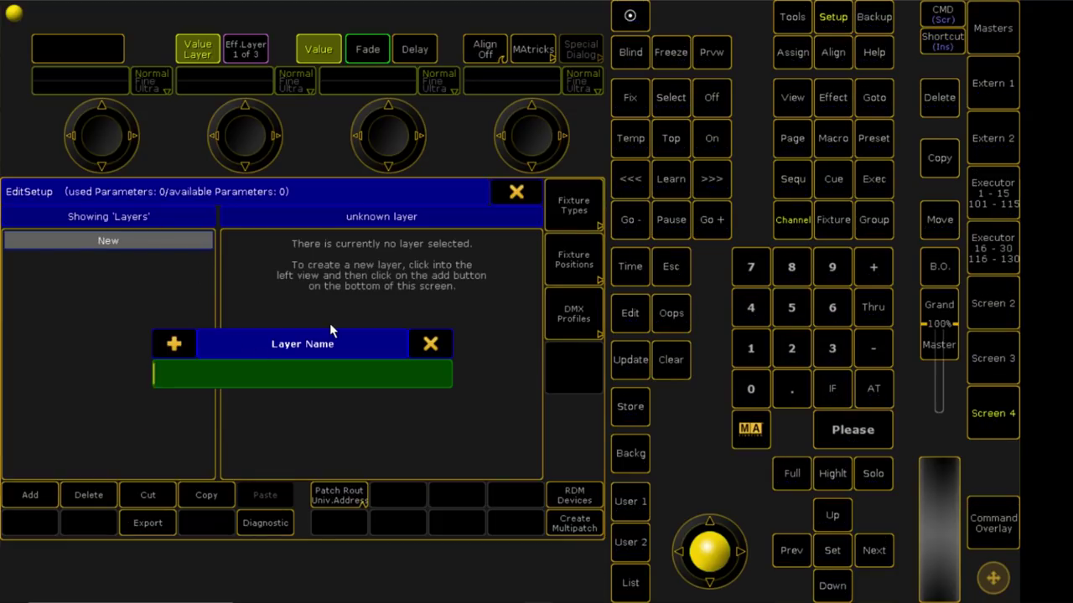
type("dummy channels")
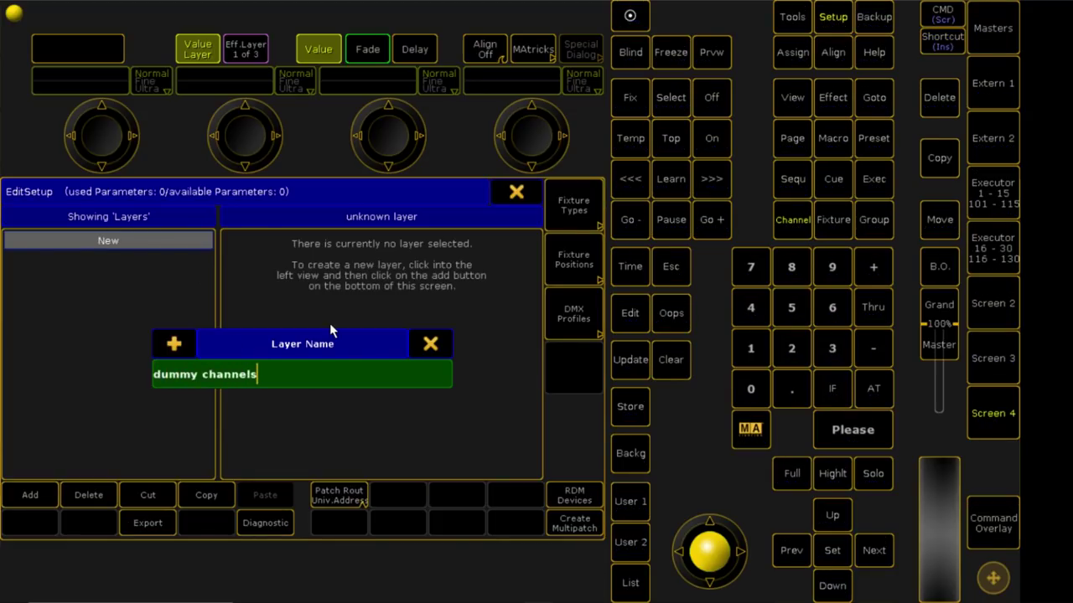
key("Return")
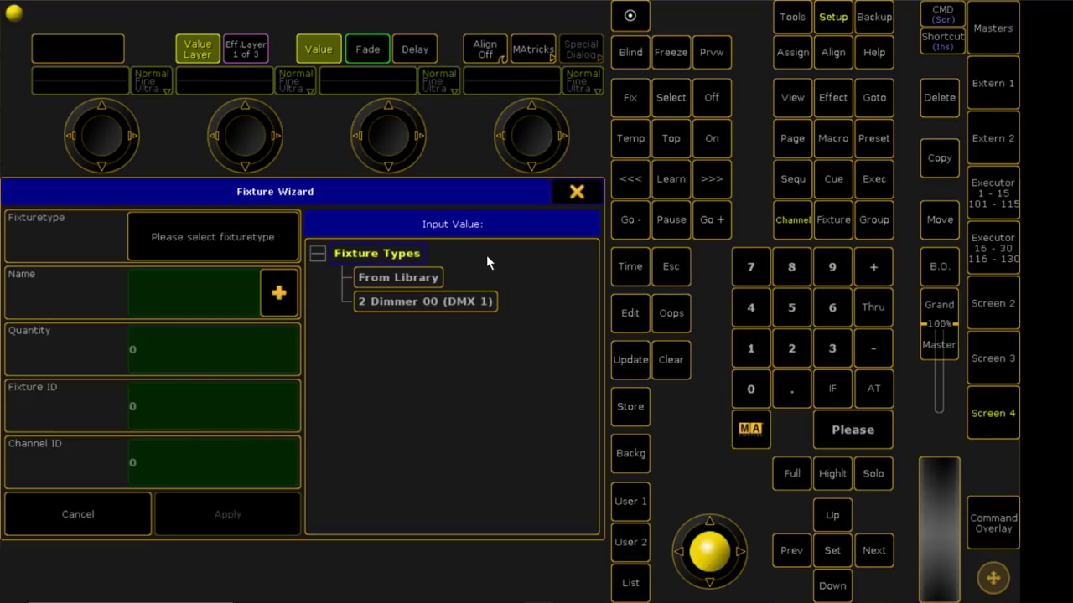
Step: Add 30 unpatched 2 Dimmer 00 fixtures named 'Dummy 1' and leave the patch
left_click(435, 301)
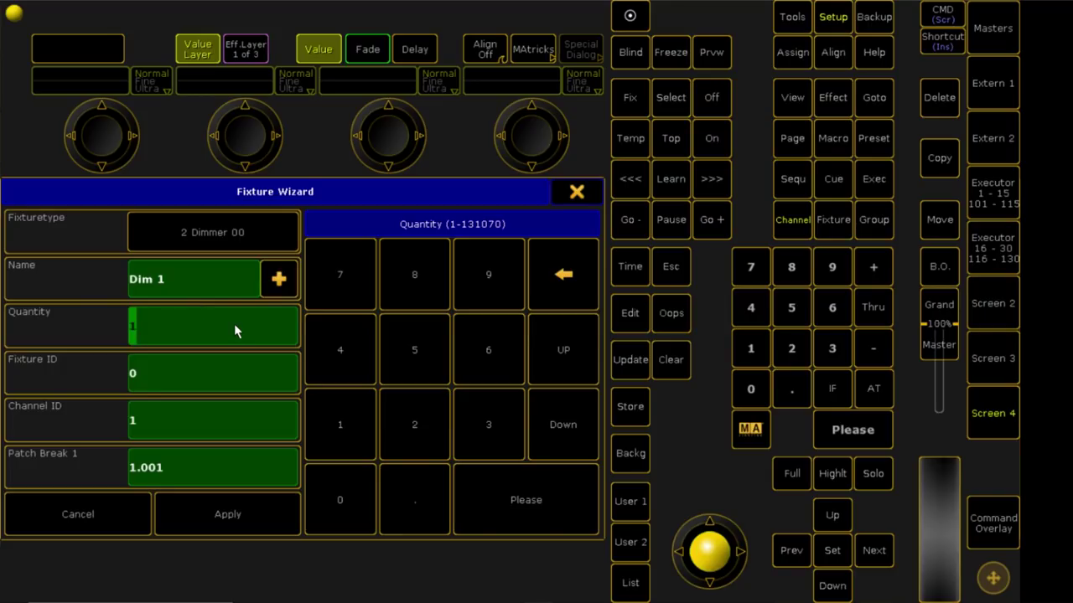
type("30")
left_click(76, 248)
type("D")
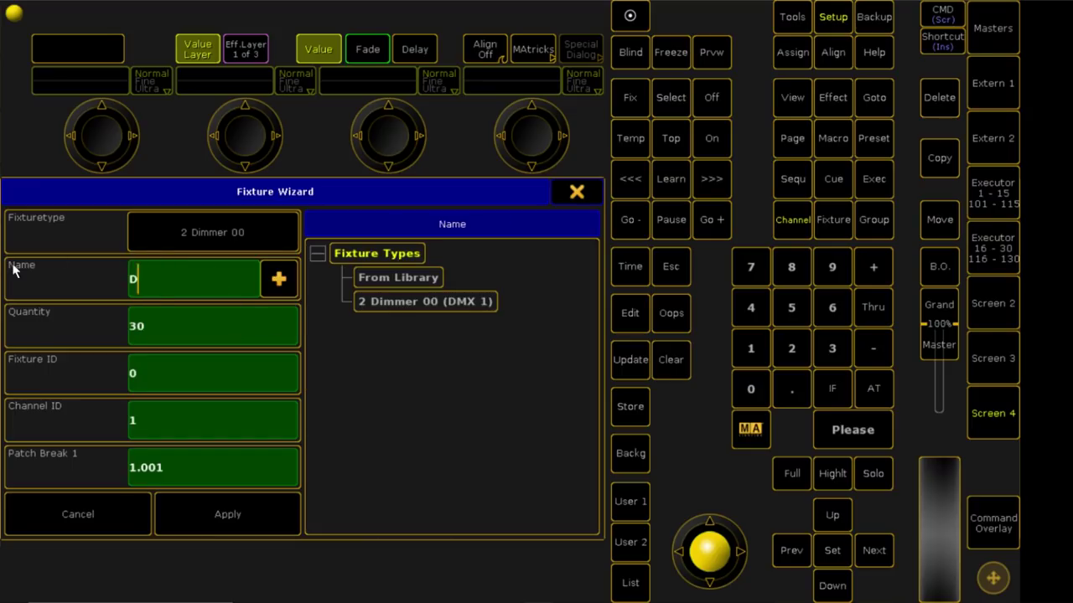
type("ummy 1")
left_click(191, 476)
key("BackSpace")
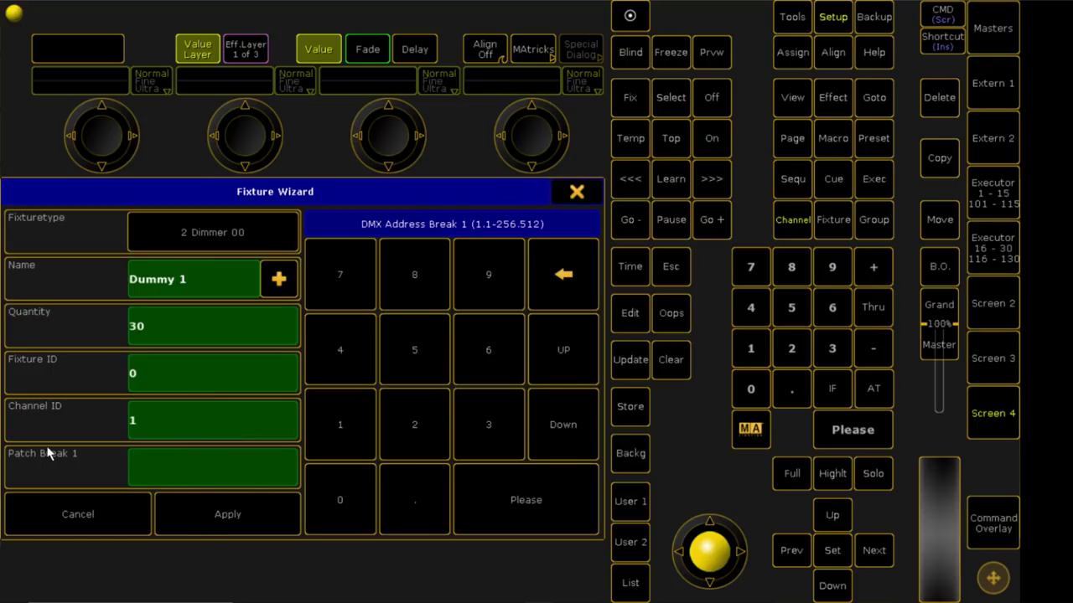
left_click(263, 514)
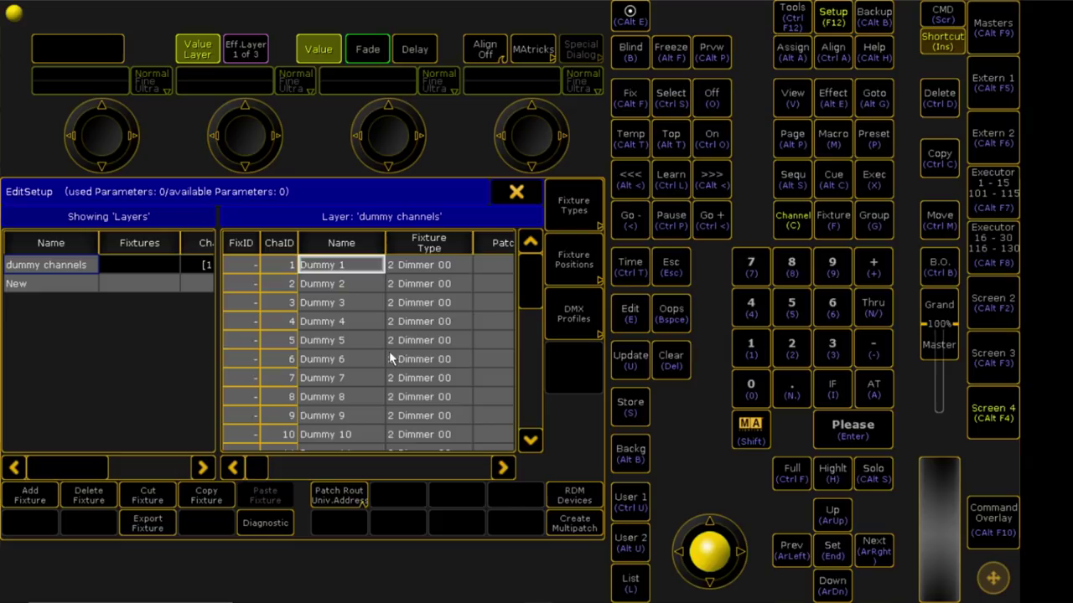
left_click_drag(251, 476, 192, 469)
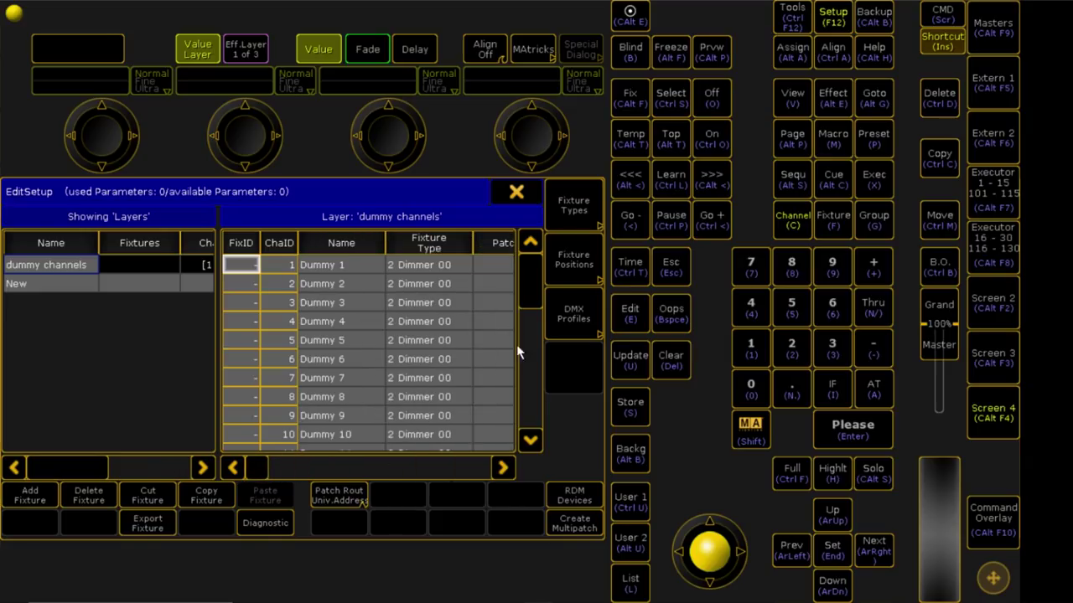
left_click(510, 197)
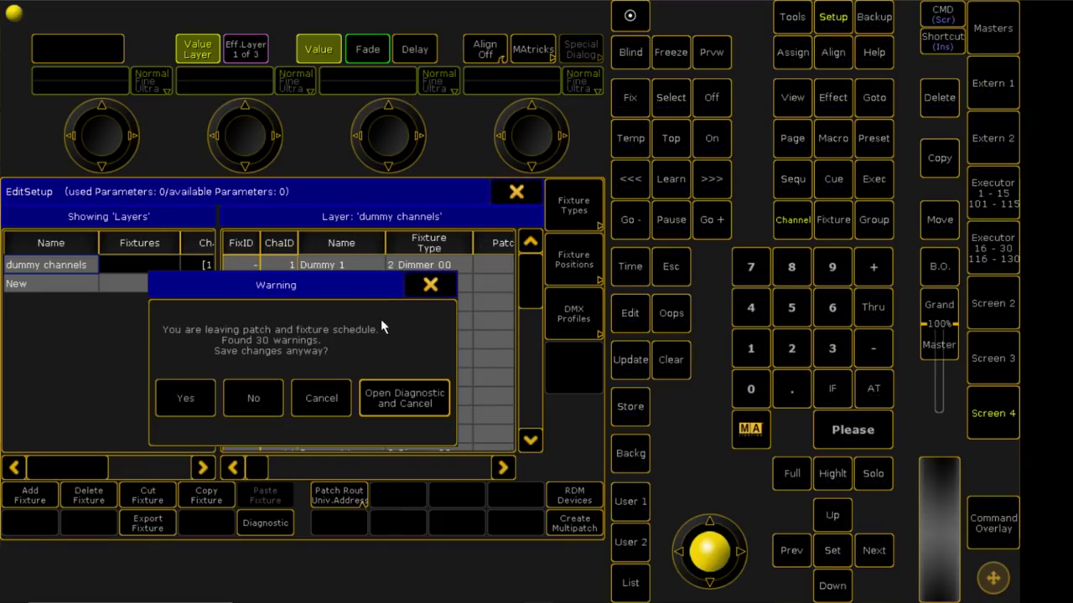
Step: Save the patch changes and add a Group pool and an Effect pool window
left_click(186, 396)
left_click(580, 192)
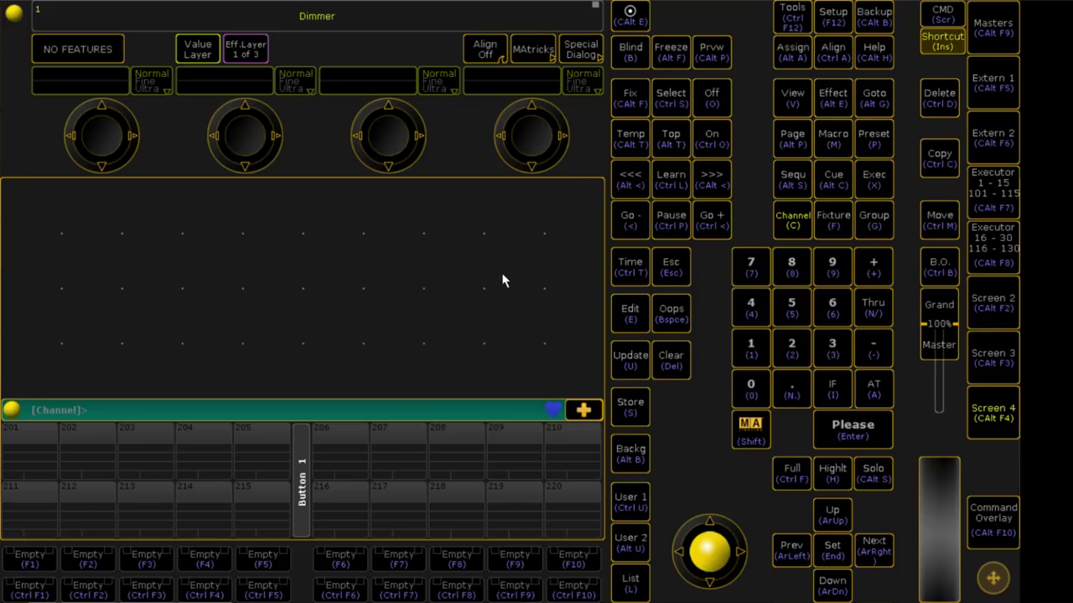
left_click(29, 362)
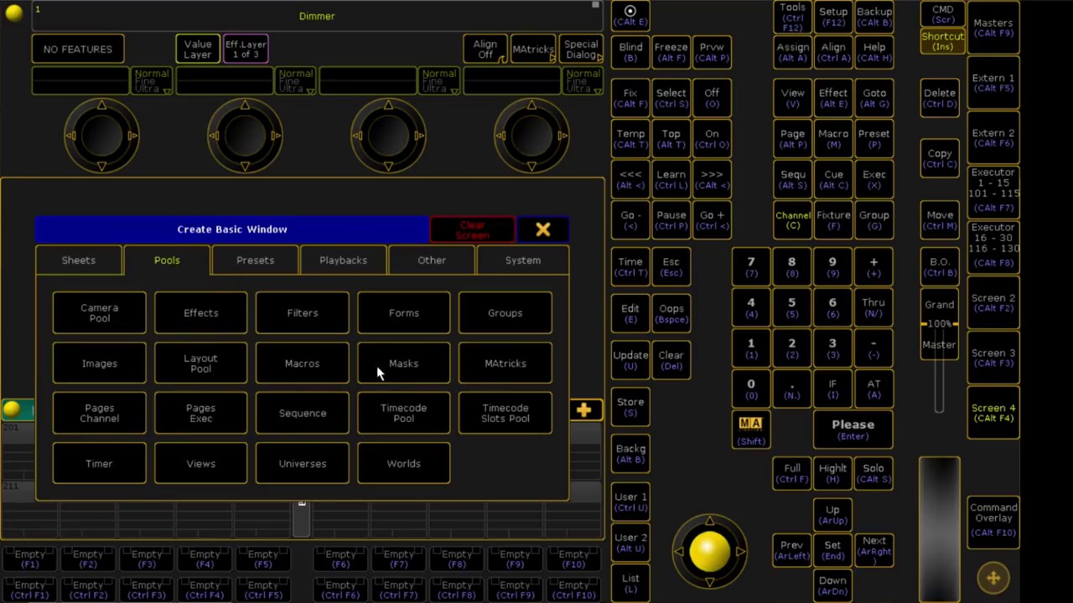
left_click(495, 329)
left_click(67, 350)
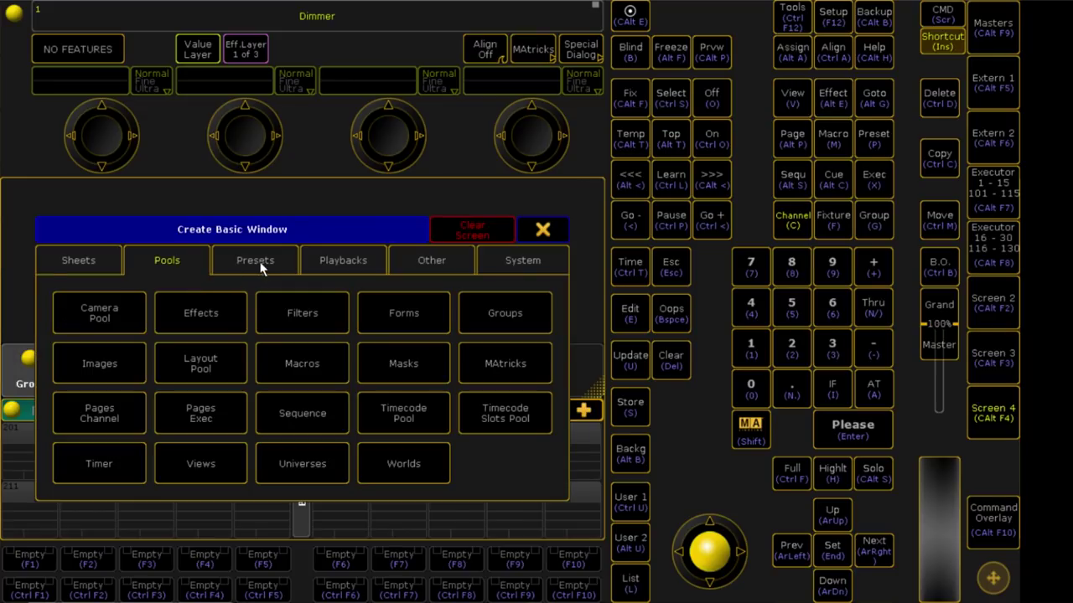
left_click(226, 326)
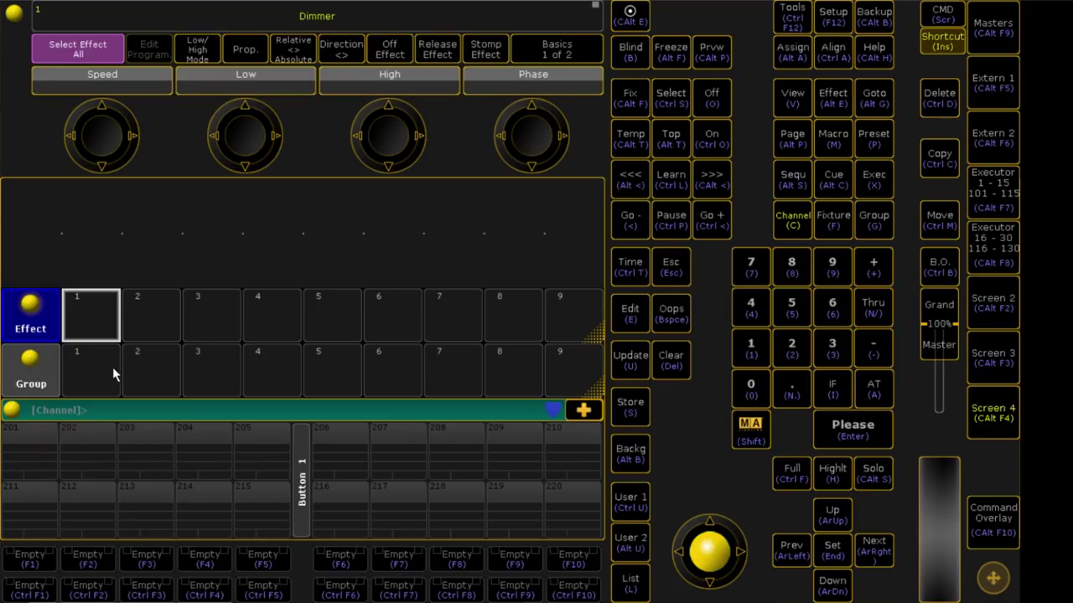
Step: Select channels 1 Thru 30 and store them into Group 1
key("c")
key("1")
key("slash")
key("h")
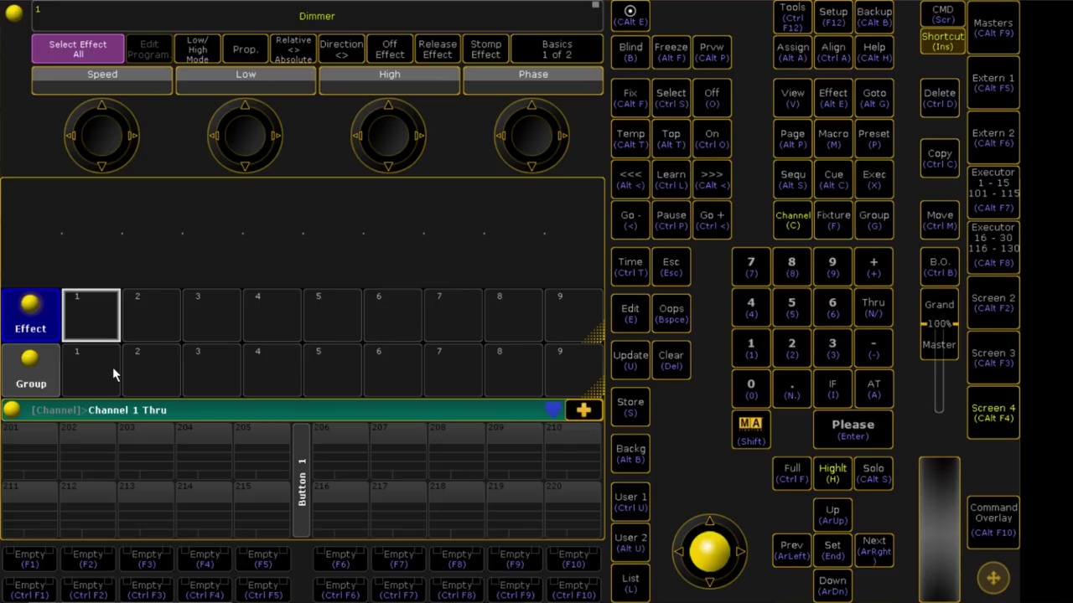
key("3")
key("0")
key("Return")
key("s")
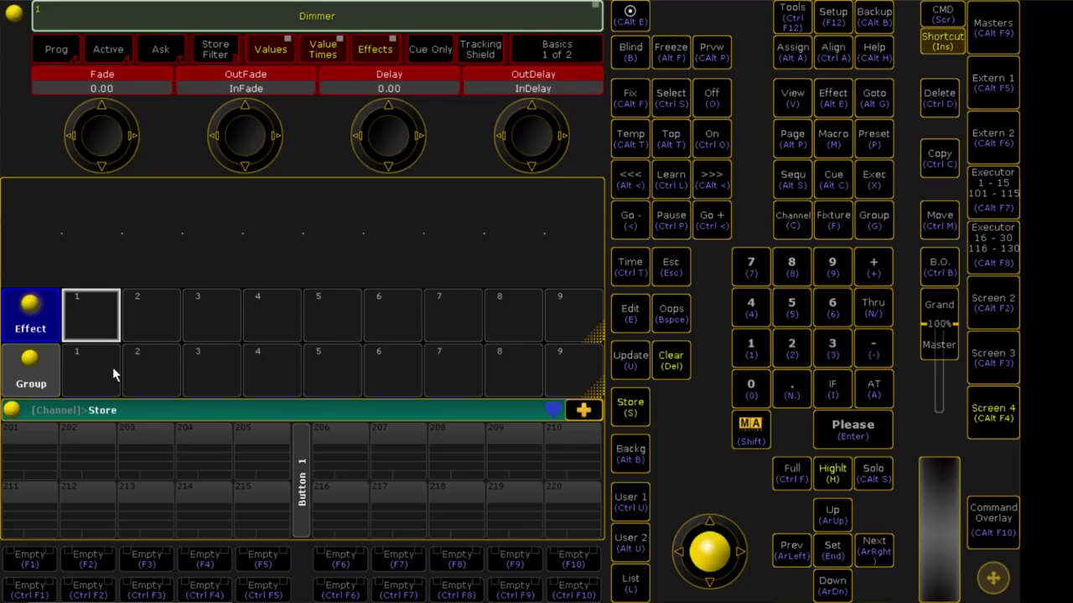
left_click(120, 367)
left_click(105, 371)
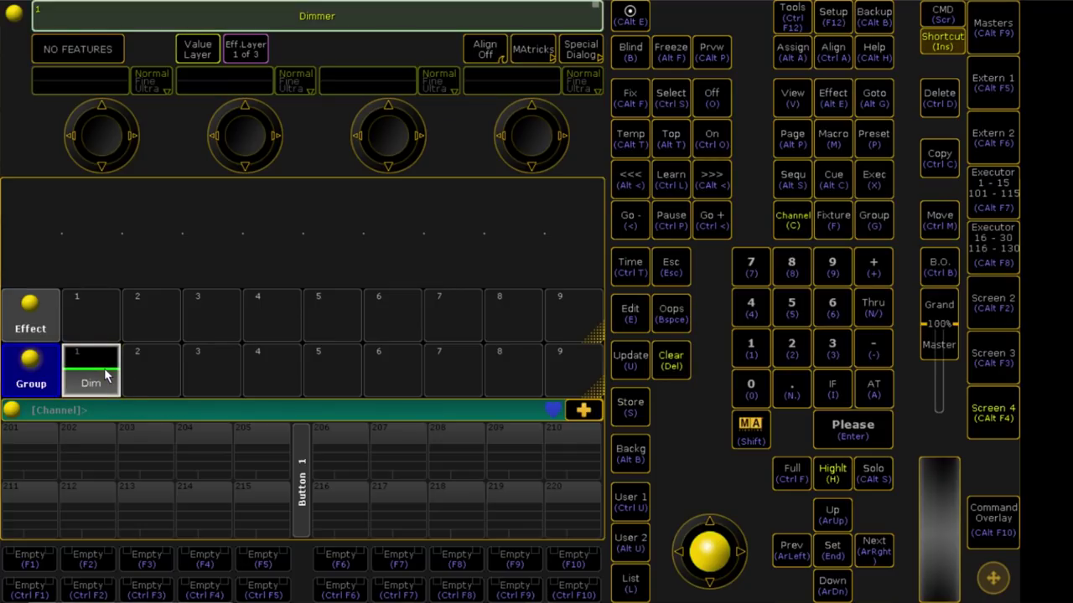
Step: Label Group 1 'Dim 1-30' and clear the selection
key("alt+a")
key("alt+a")
left_click(105, 375)
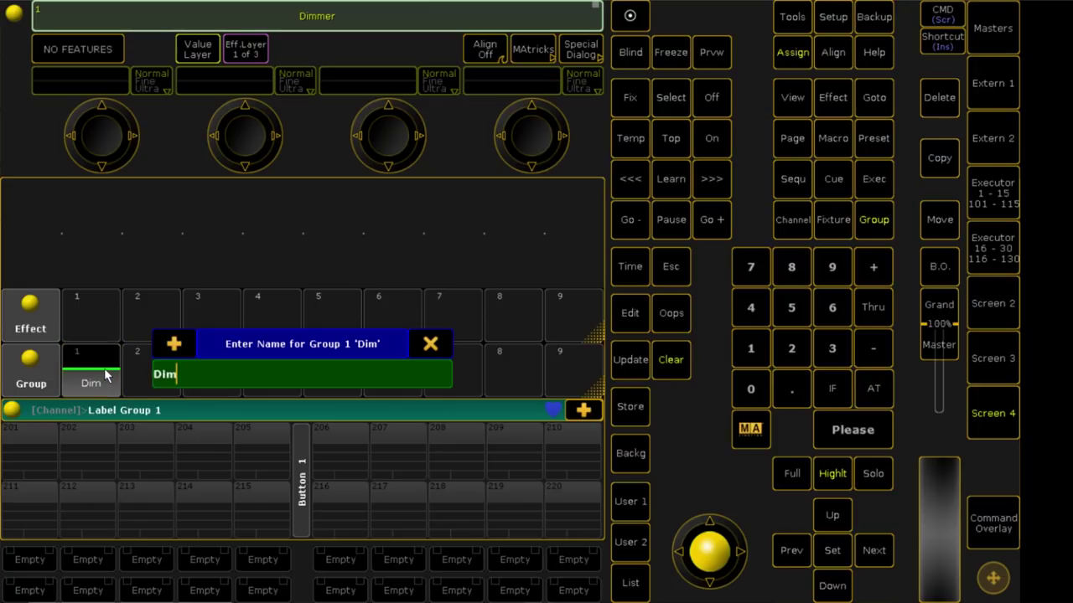
type("1-30")
key("Return")
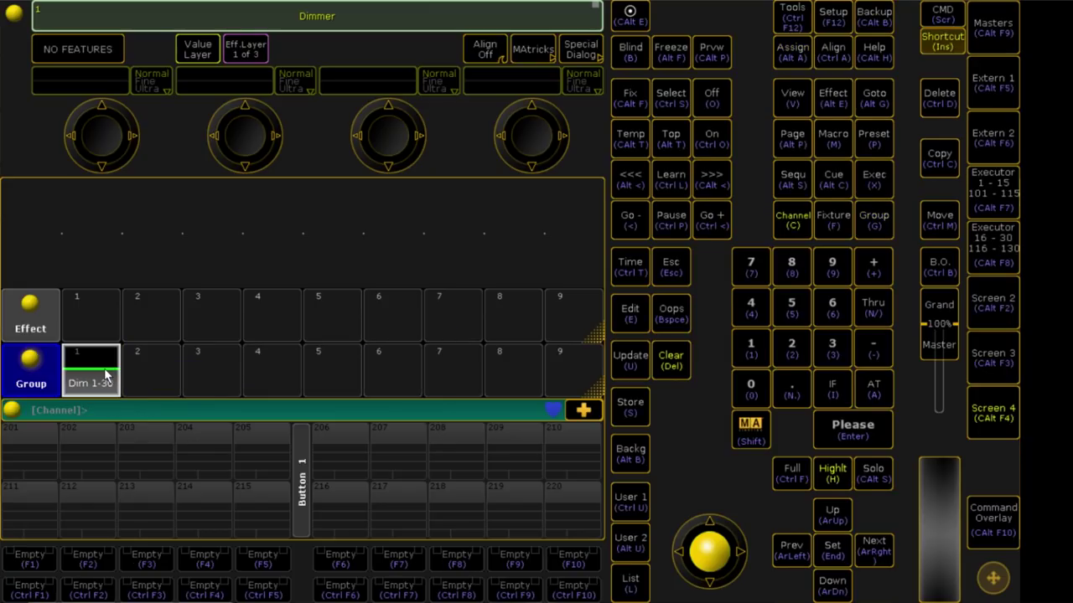
key("Delete")
Step: With Group 1 selected, add a Dim attribute line to Effect 1
left_click(106, 374)
left_click(113, 331)
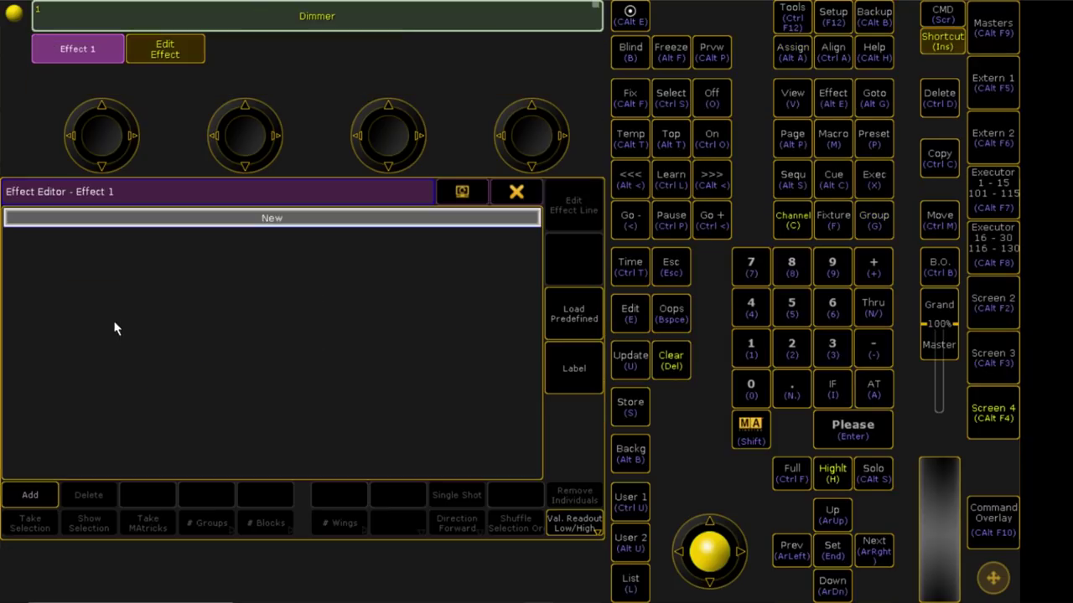
left_click(35, 496)
left_click(181, 230)
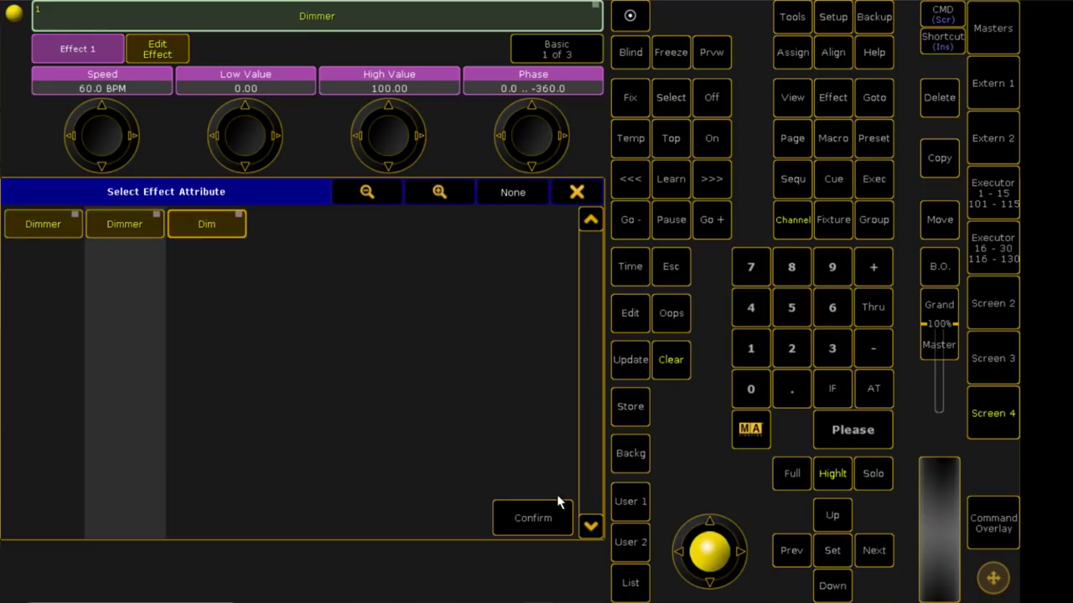
left_click(549, 517)
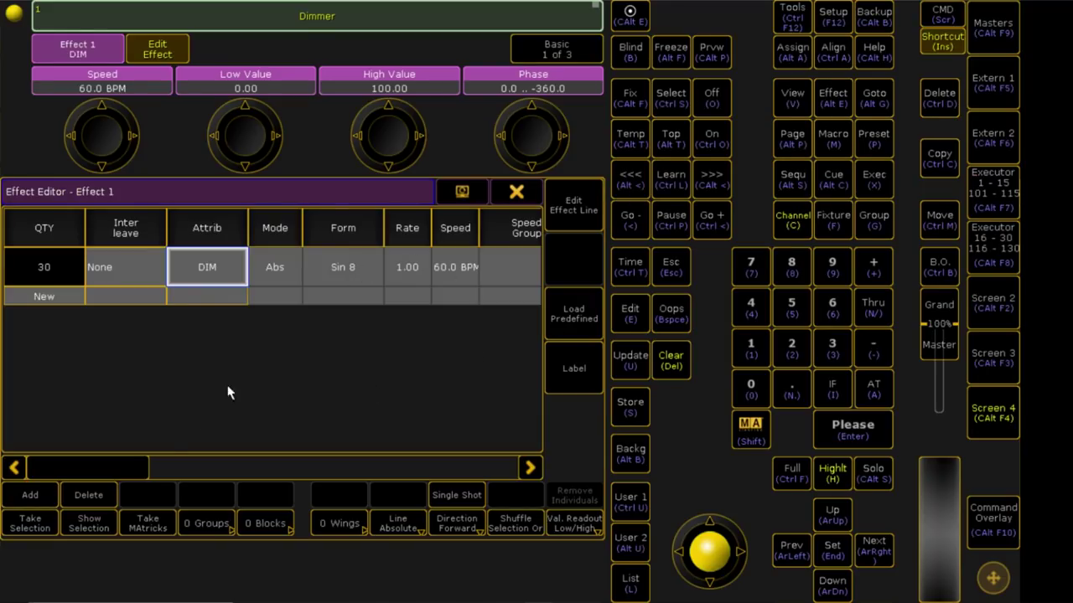
left_click_drag(115, 469, 51, 436)
Step: Label Effect 1 'Fader Wave', correcting the misspelled name
left_click(575, 387)
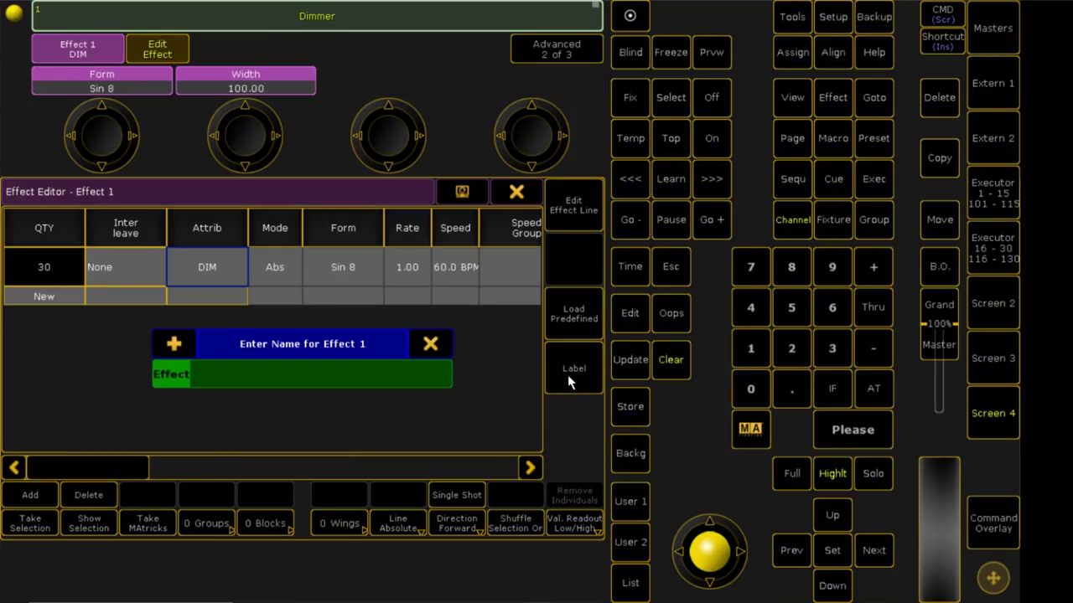
key("BackSpace")
type("Fader Wabe")
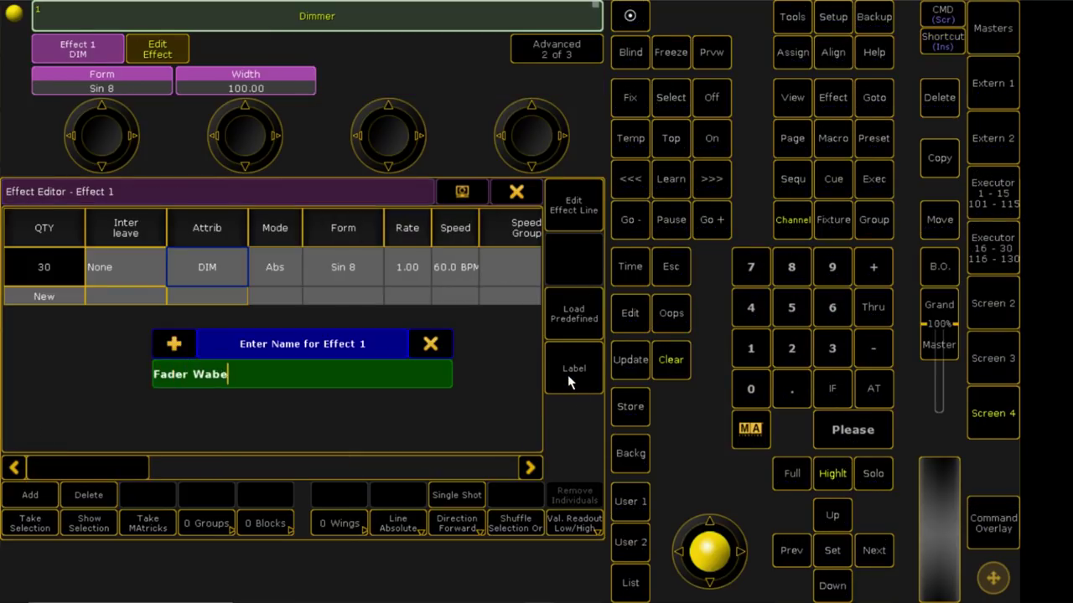
key("Return")
left_click(578, 386)
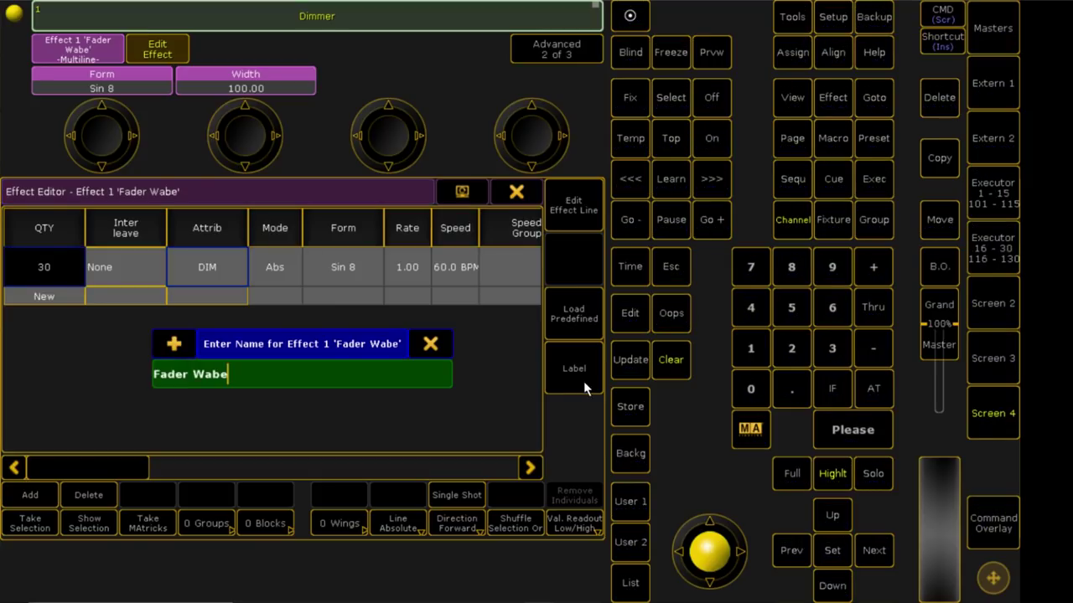
key("BackSpace")
key("BackSpace")
type("v3")
key("BackSpace")
type("e")
key("Return")
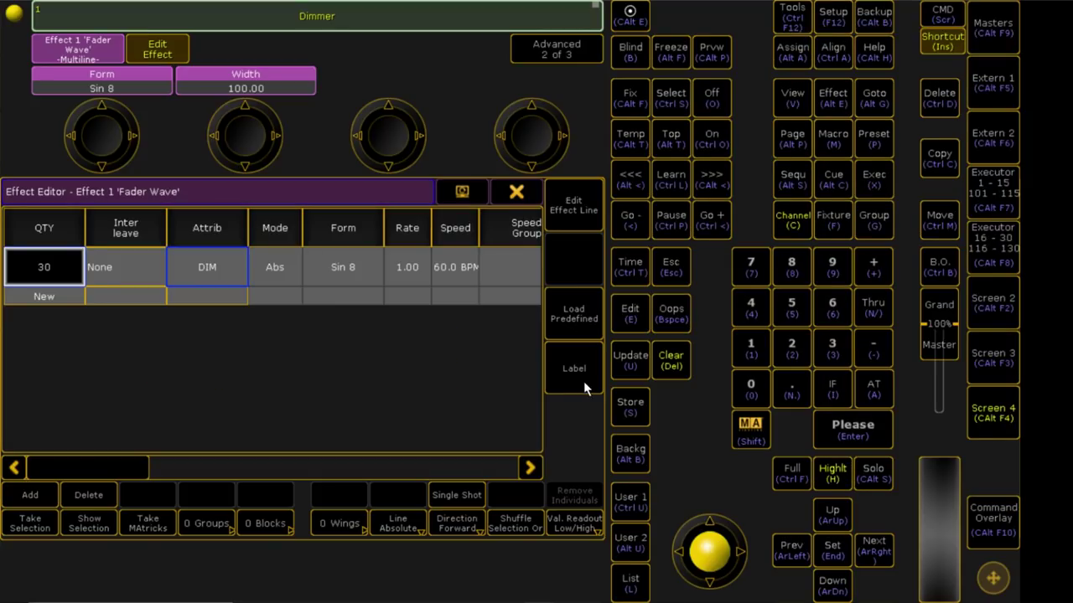
Step: Close the effect editor, clear the selection, and begin the command Assign Channel 1 Thru
left_click(516, 194)
key("Delete")
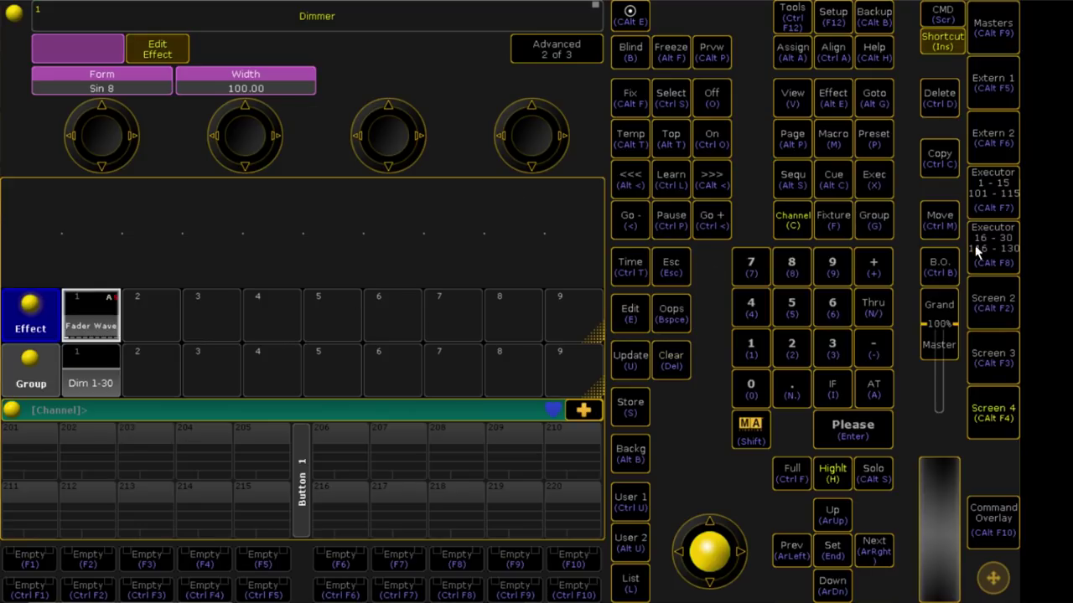
key("alt+a")
type("c")
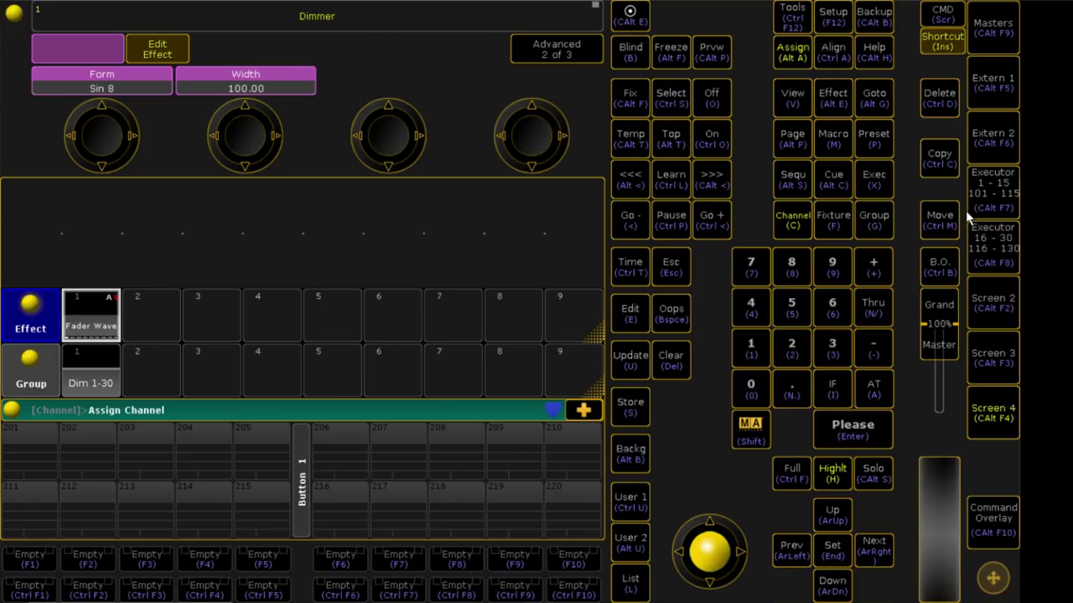
type("1")
key("slash")
Step: Complete the assignment of channels 1 Thru 30 and switch the faders to channel control
type("30")
left_click(1005, 190)
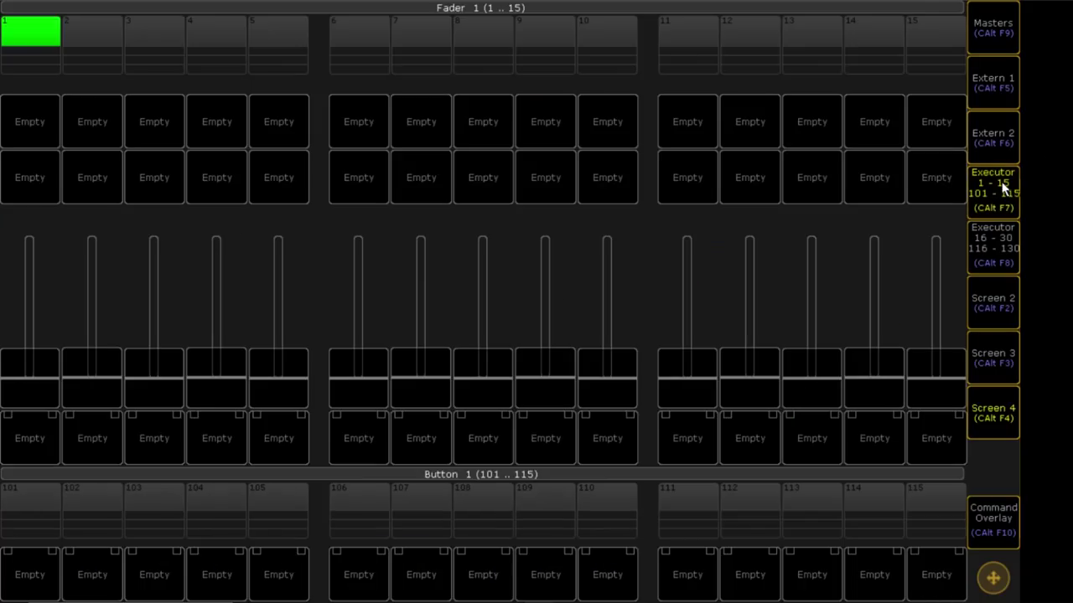
left_click(990, 45)
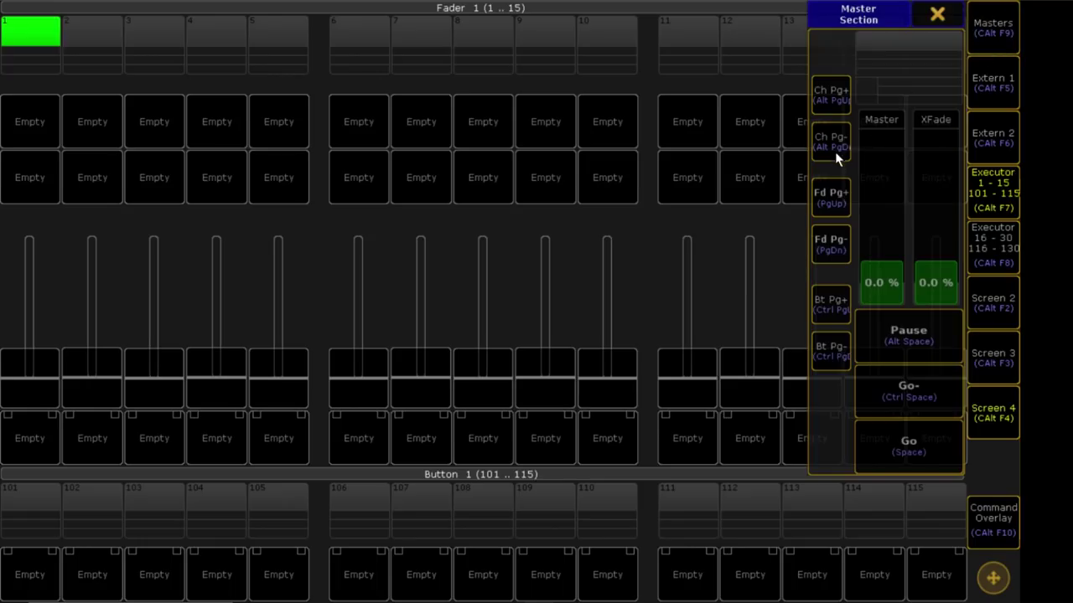
left_click(837, 146)
left_click(982, 26)
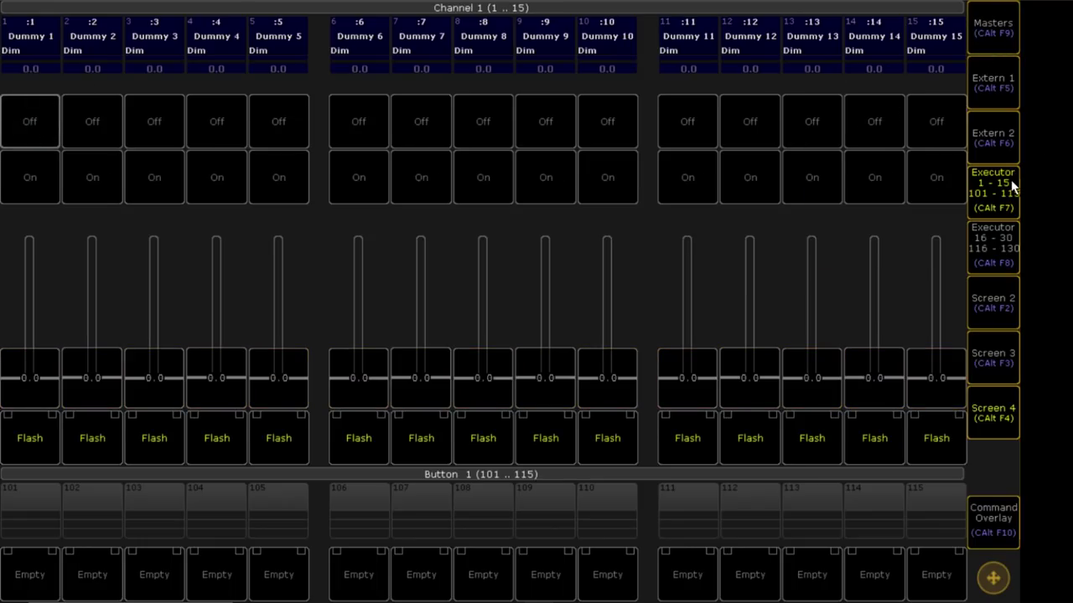
Step: Check dummy channels 1–15 and 16–30 on the faders, then return to Screen 2
left_click(990, 253)
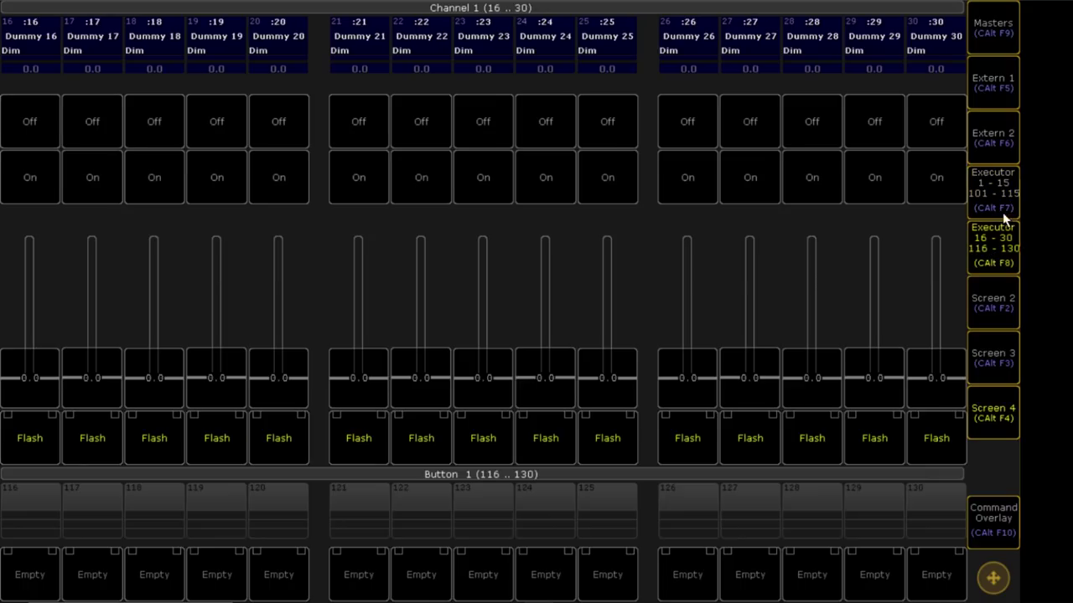
left_click(1001, 205)
left_click(990, 42)
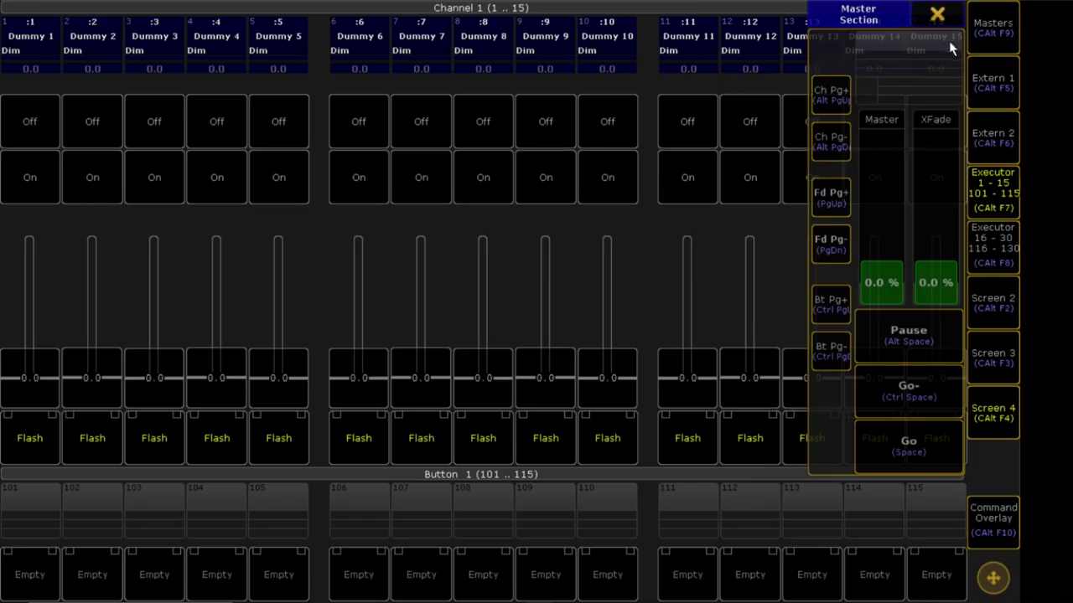
left_click(937, 15)
left_click(1012, 235)
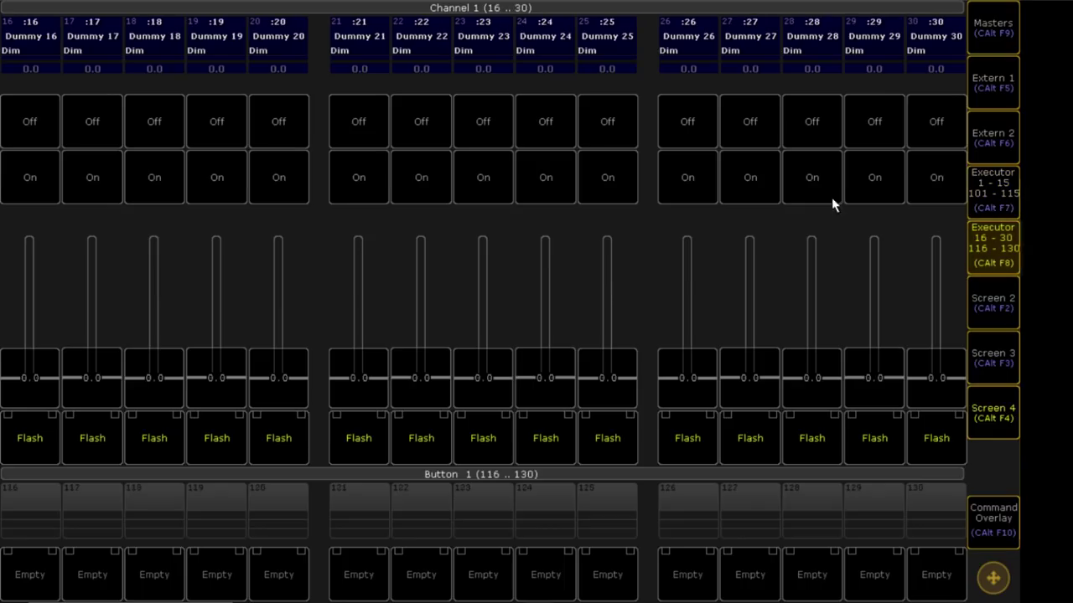
left_click(991, 304)
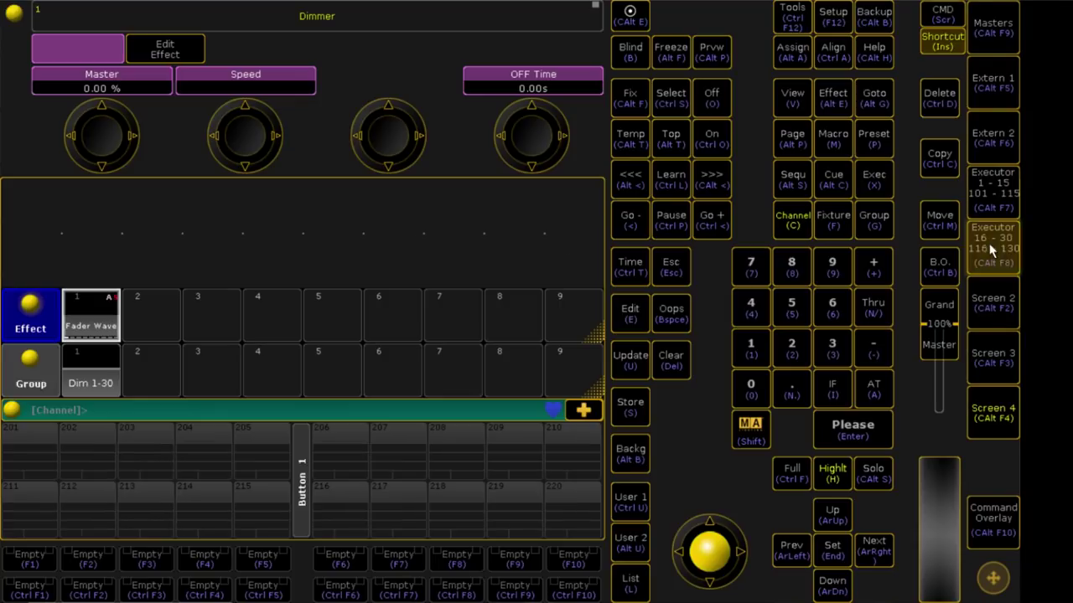
Step: Run Fader Wave and watch faders 1–15 ripple at 60 BPM
left_click(99, 311)
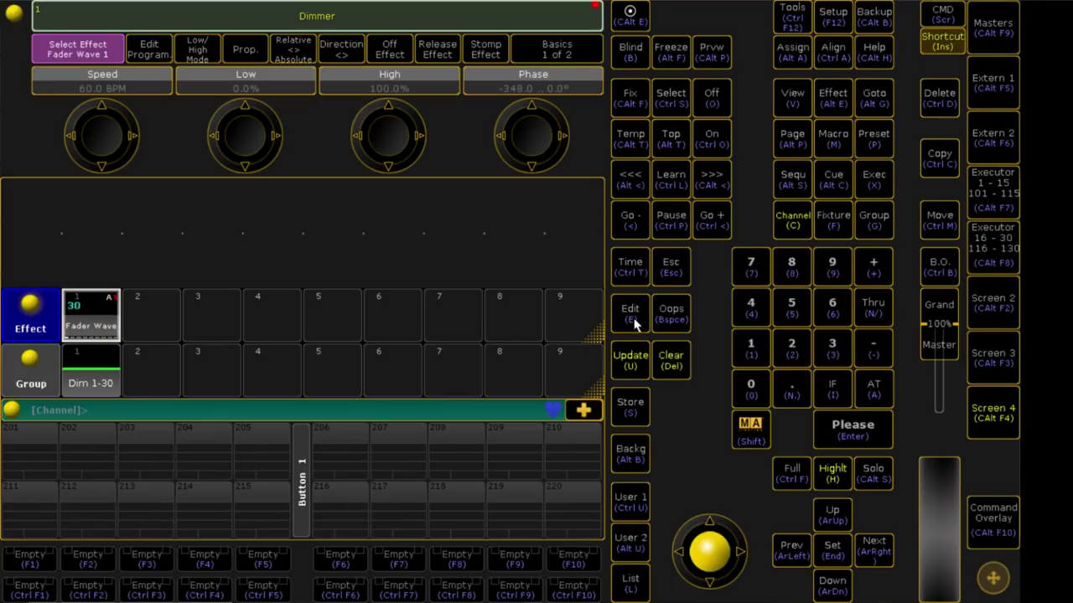
left_click(999, 242)
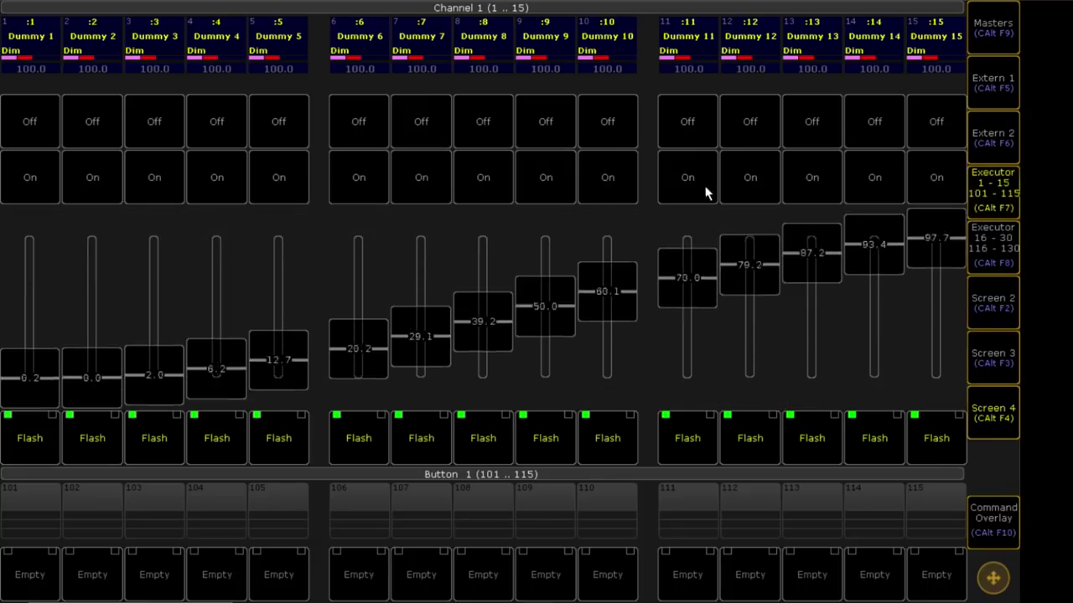
left_click(994, 301)
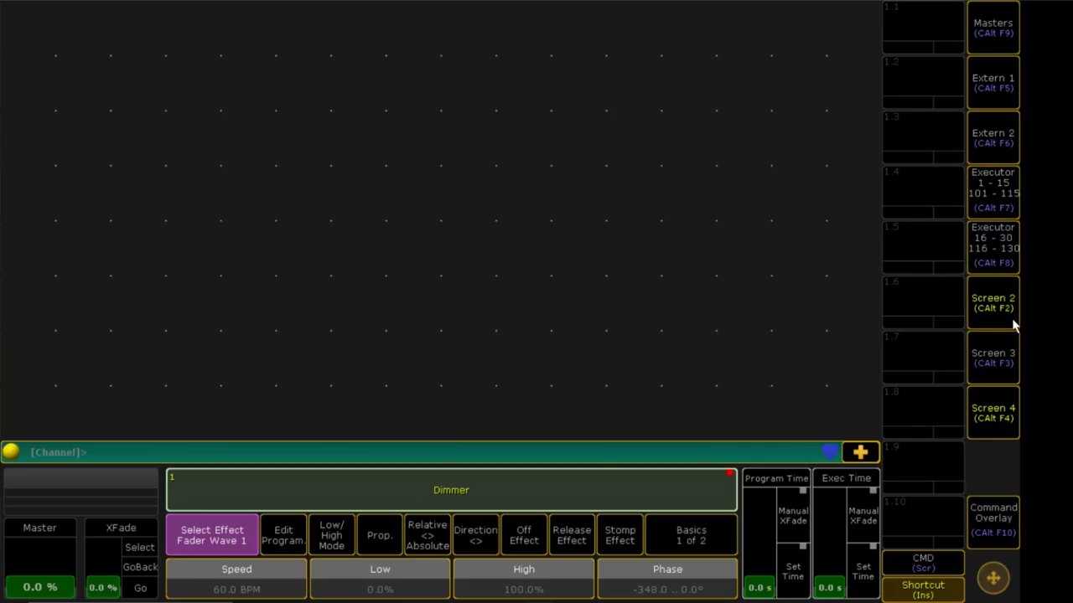
key("ctrl+alt+F7")
Step: Set Fader Wave's speed to 10 BPM and check both channel fader pages
left_click(994, 302)
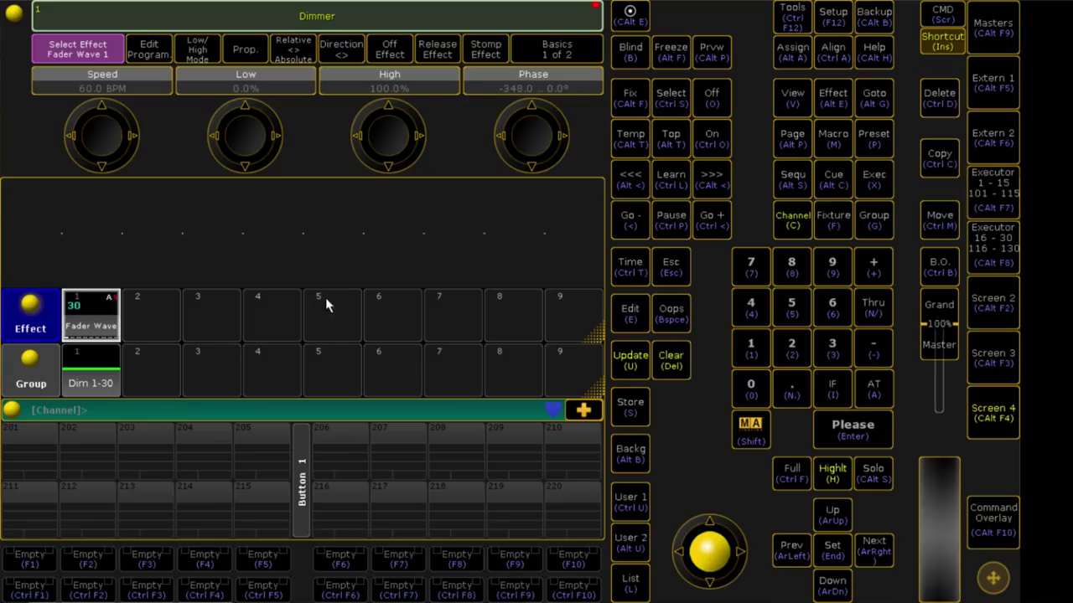
left_click(97, 311)
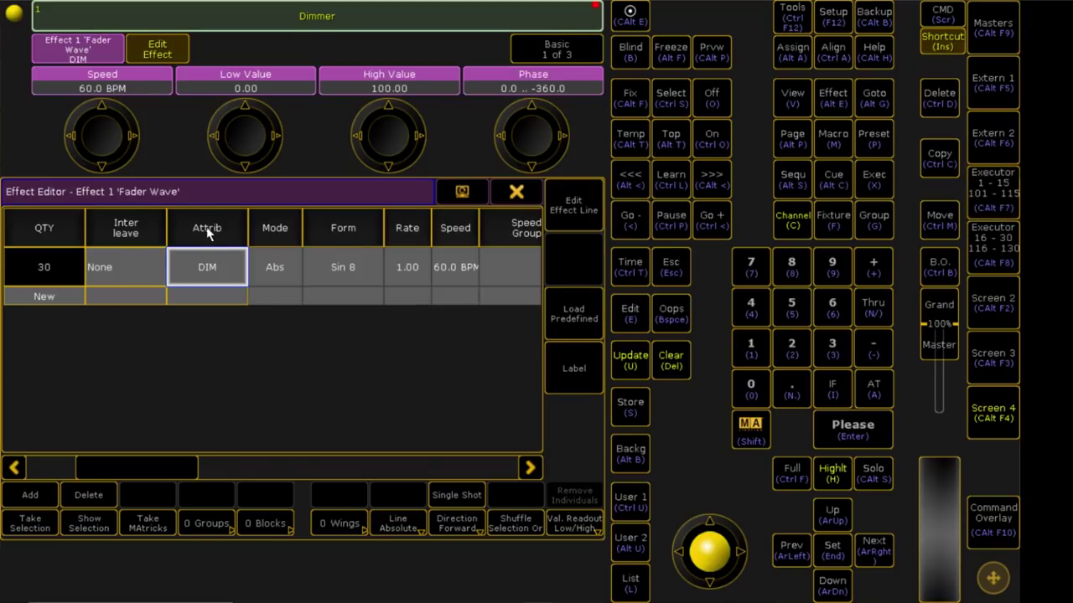
left_click(462, 268)
type("10")
key("Return")
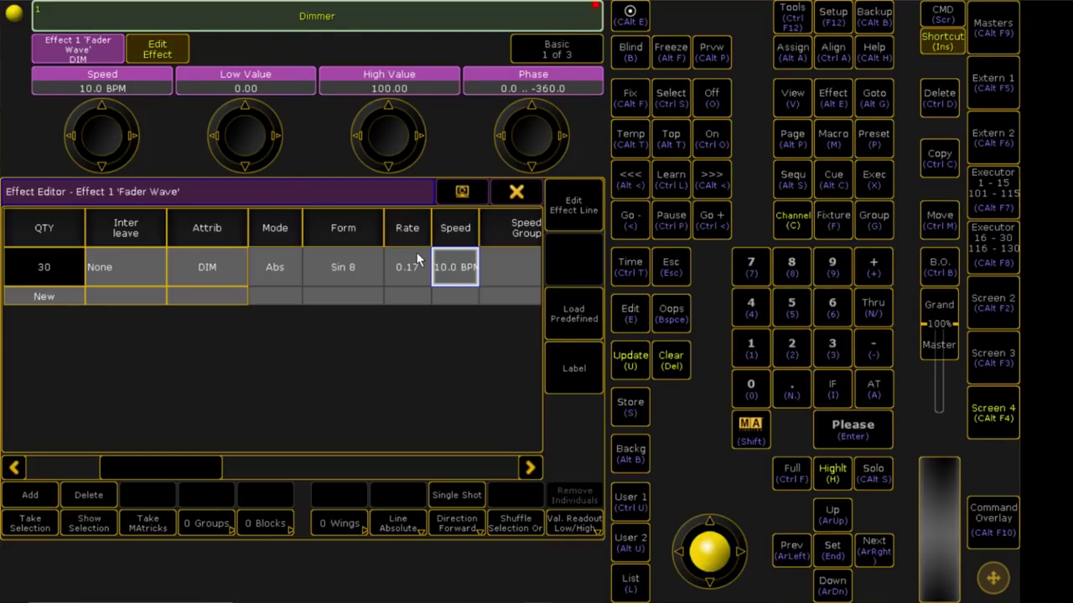
left_click(516, 192)
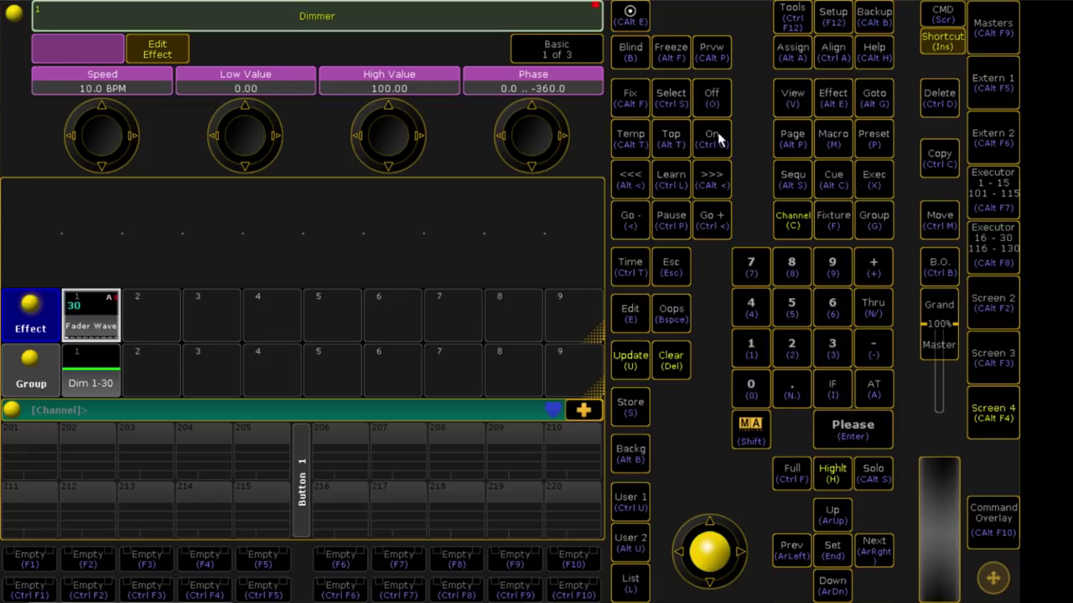
left_click(1008, 214)
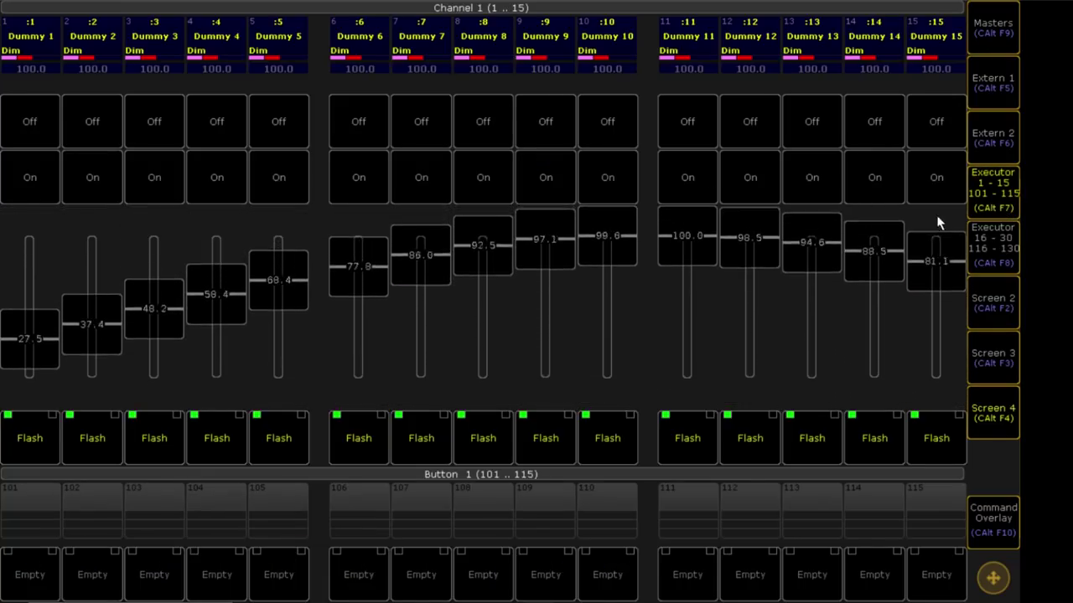
left_click(999, 241)
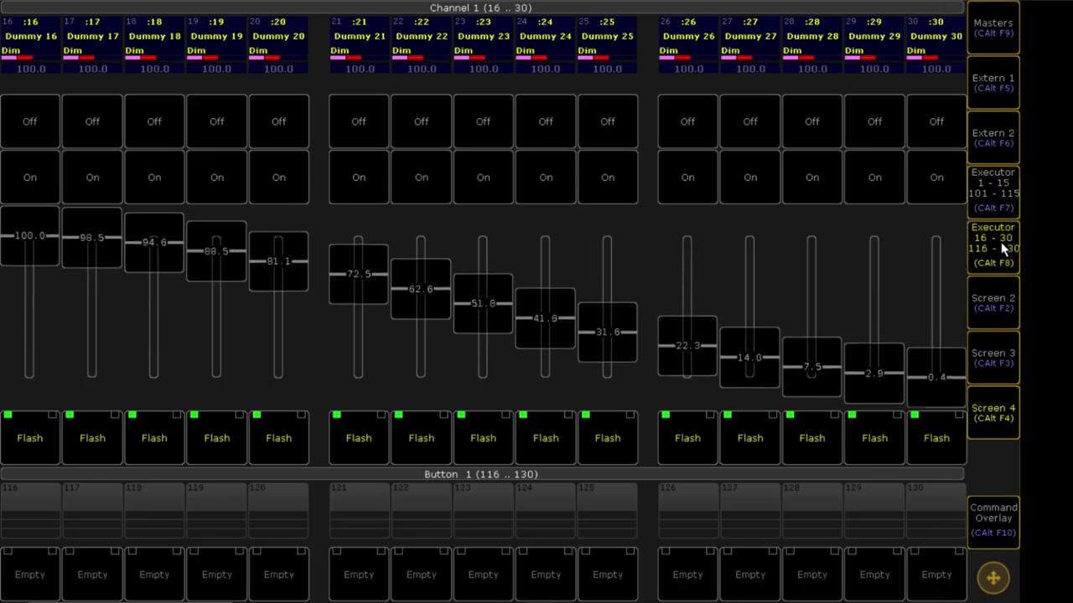
left_click(993, 302)
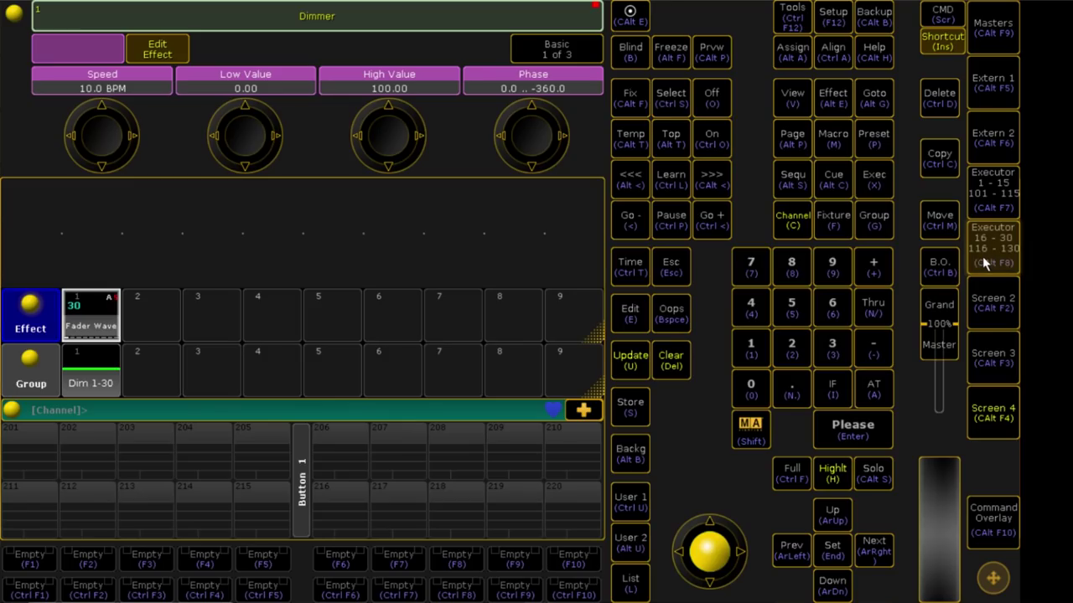
Step: Double Fader Wave's phase range to 0..-720 and view faders 1–15
left_click(107, 325)
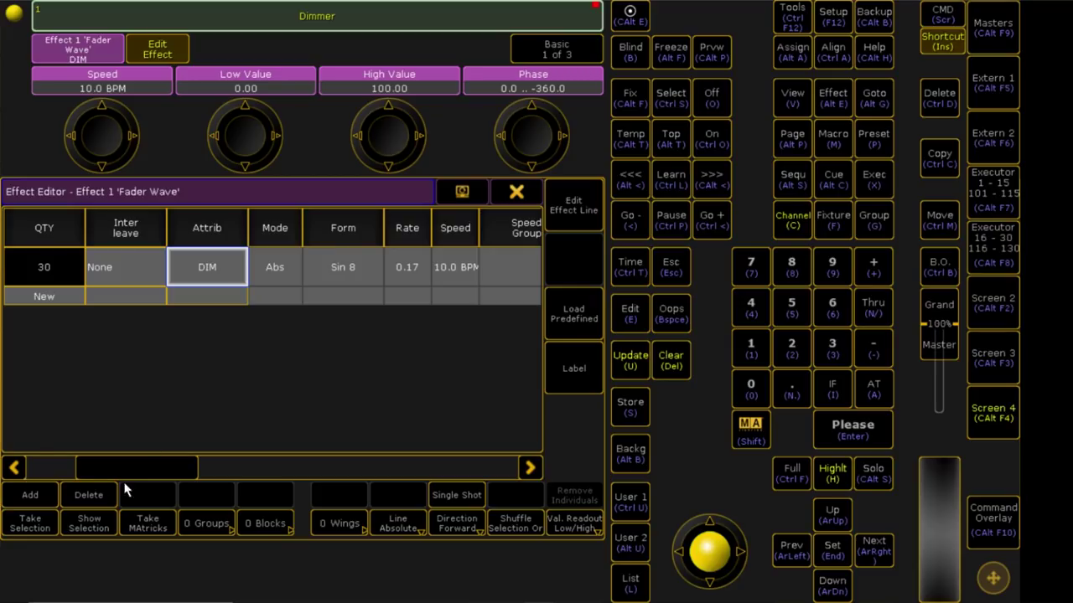
left_click_drag(147, 467, 300, 454)
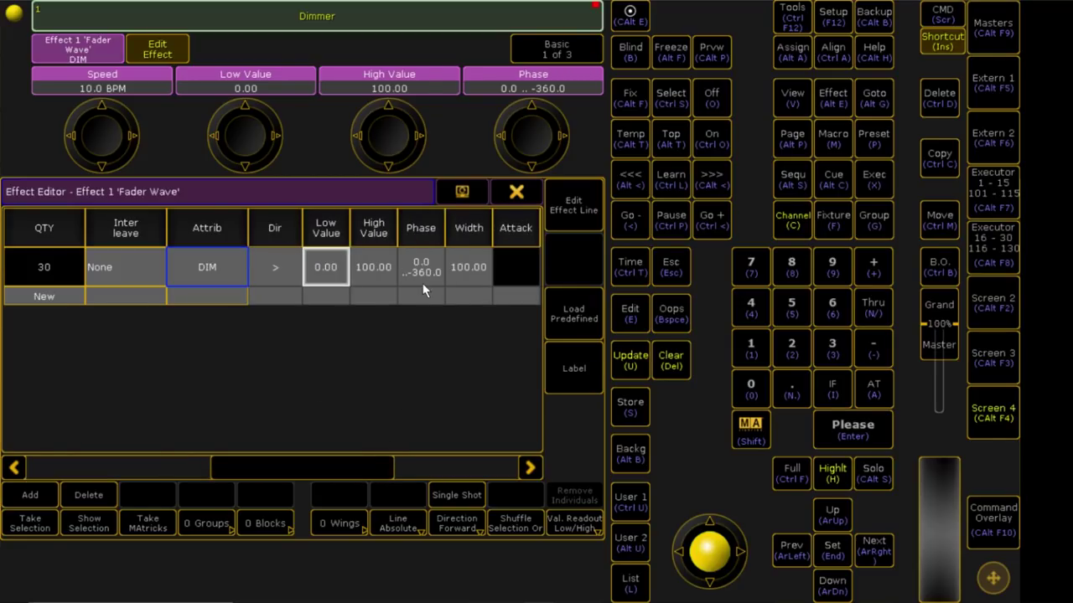
left_click(421, 279)
left_click(365, 274)
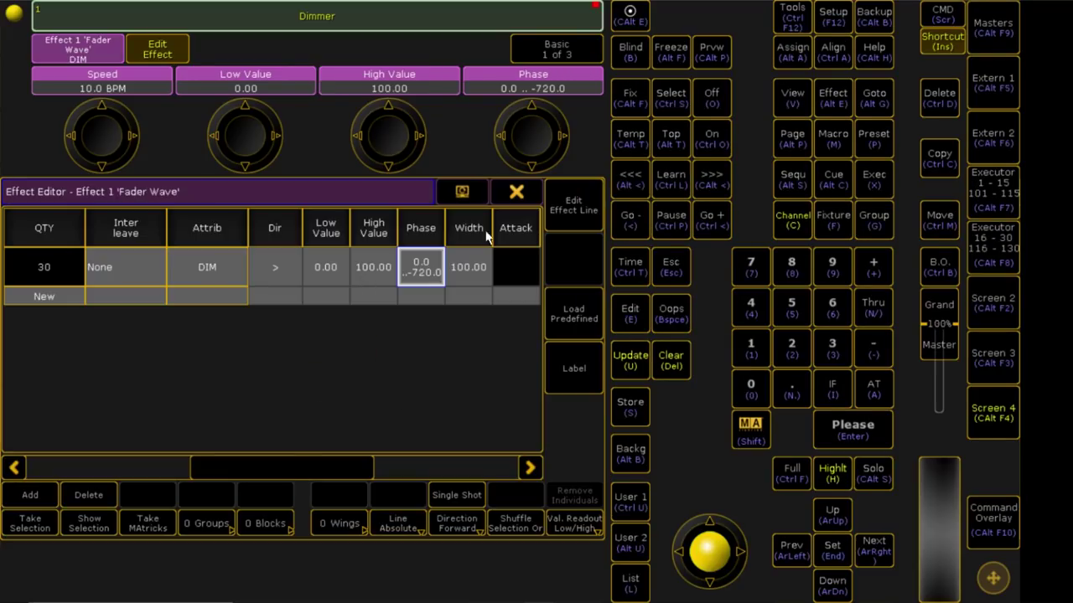
left_click(535, 199)
left_click(993, 193)
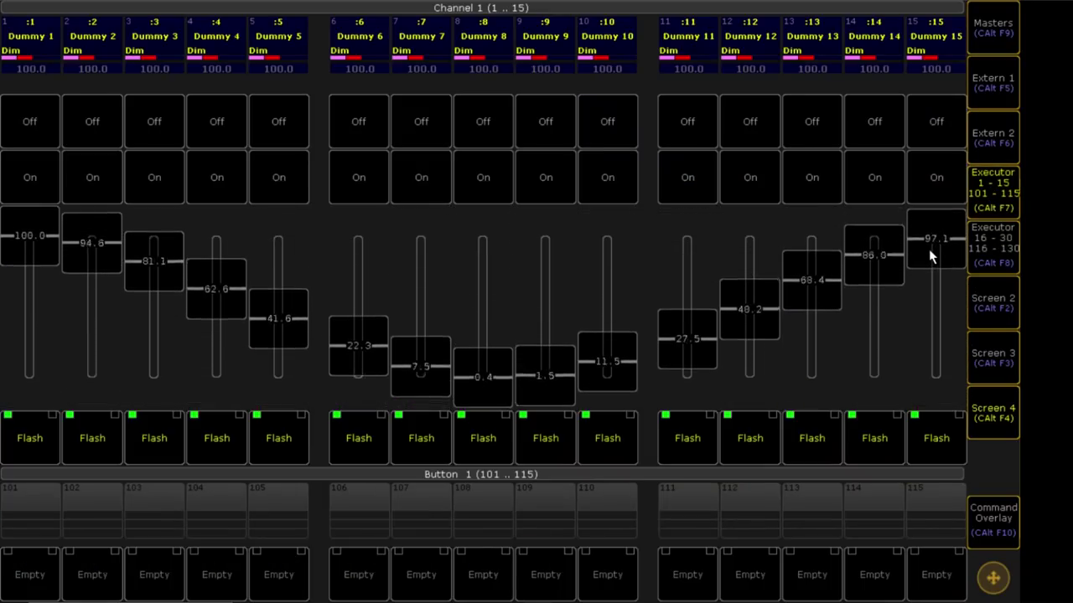
Step: Reopen Fader Wave in the effect editor and set its phase to 0
left_click(989, 287)
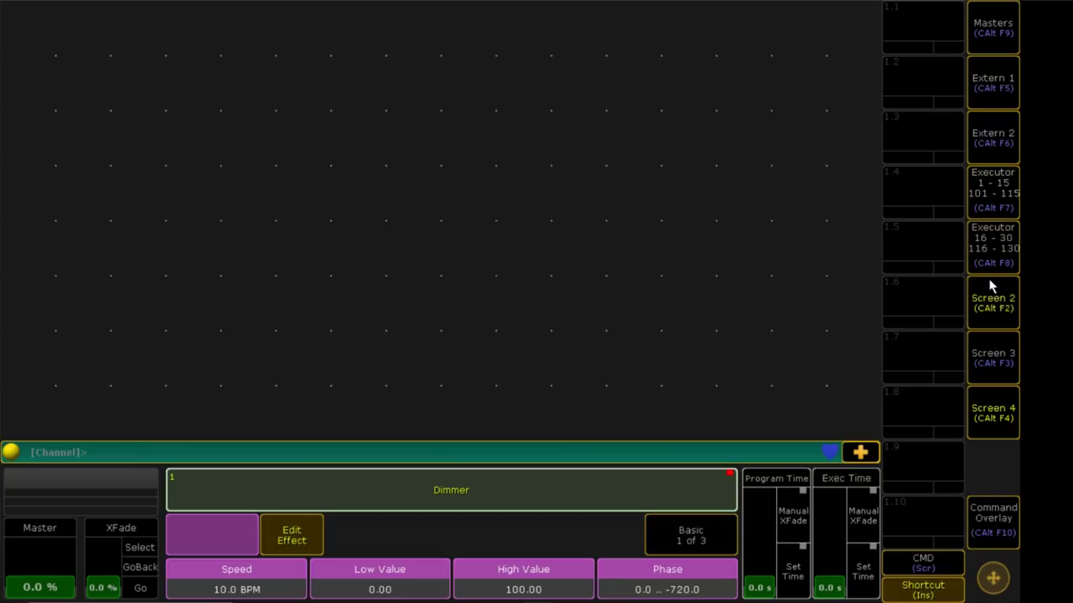
left_click(972, 294)
key("ctrl+alt+F2")
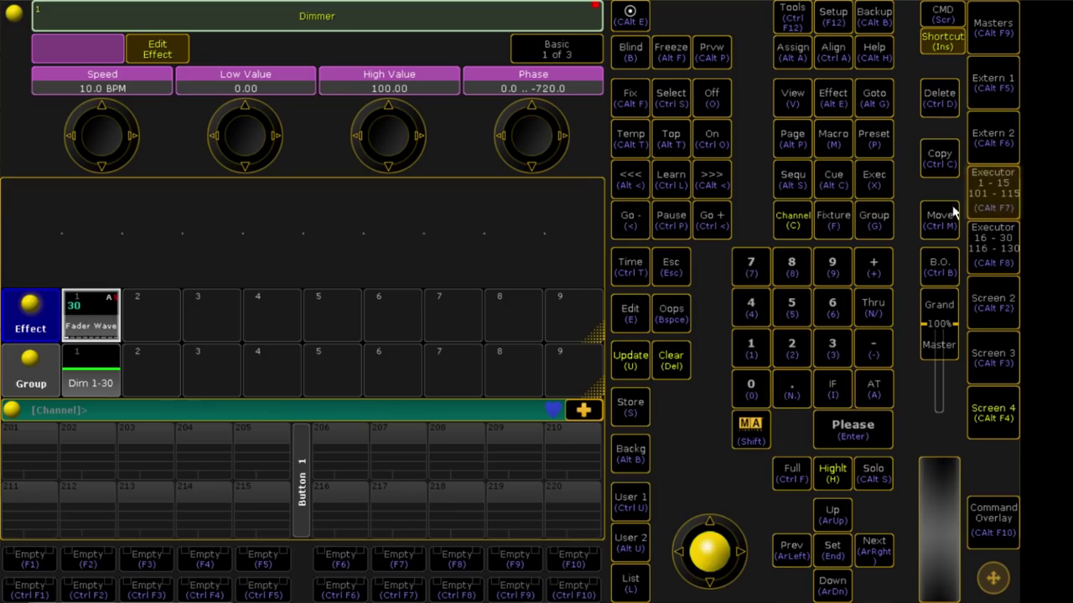
left_click(107, 312)
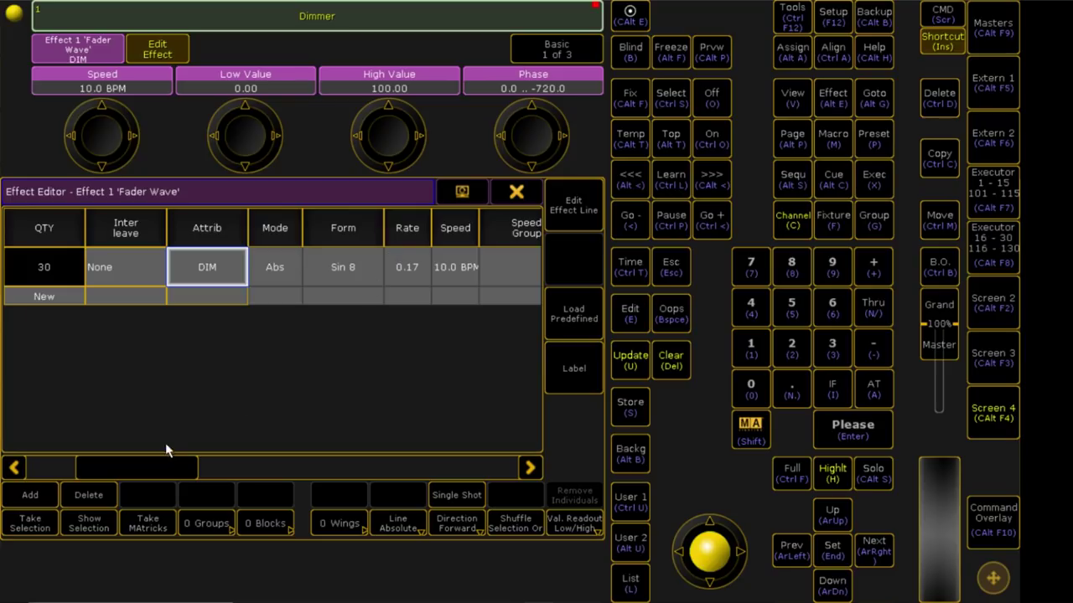
left_click(338, 465)
left_click(416, 273)
left_click(416, 272)
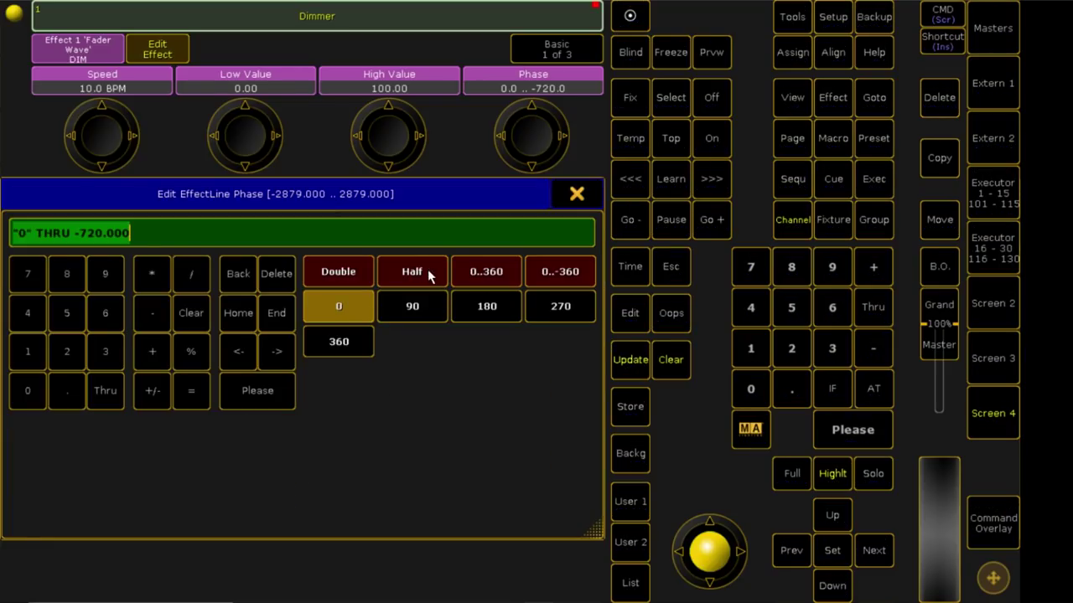
left_click(339, 306)
key("Insert")
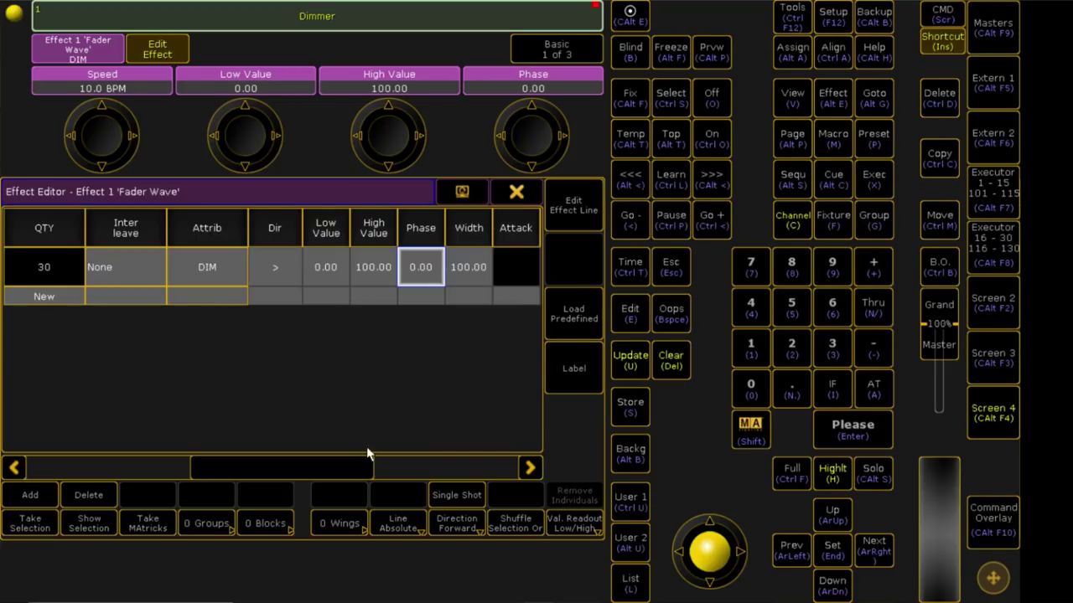
Step: Change the effect's form from Sin 8 to Ramp 12
left_click_drag(328, 460, 214, 443)
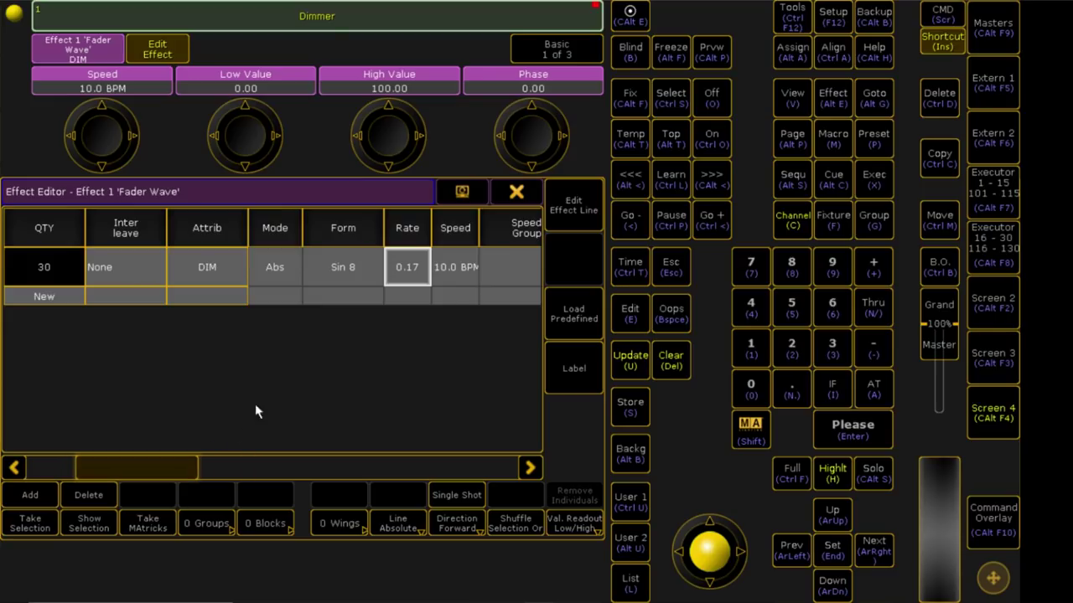
double_click(353, 273)
left_click(467, 360)
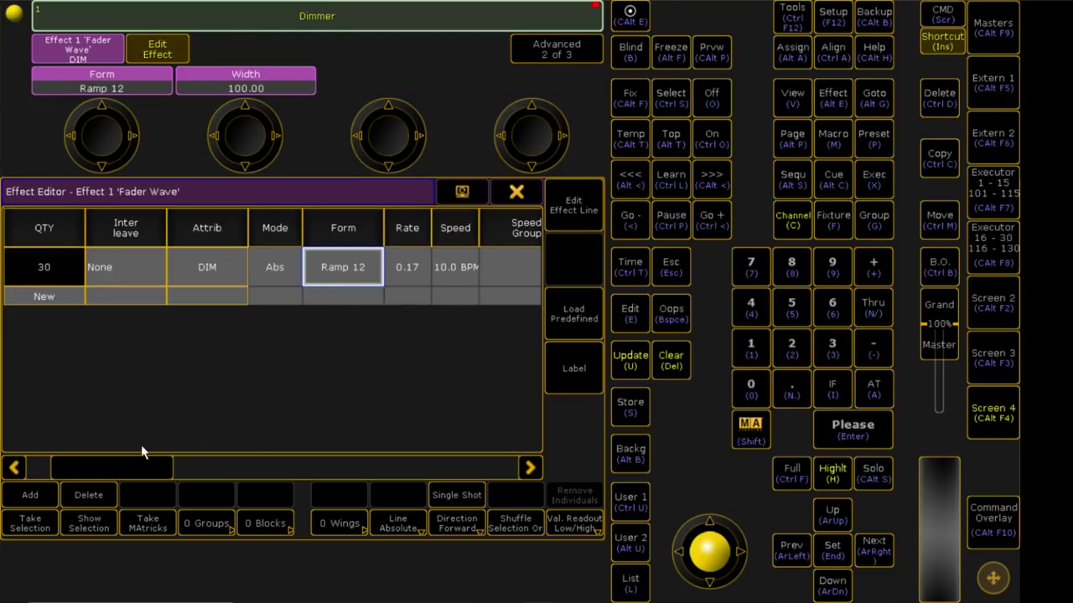
left_click(991, 184)
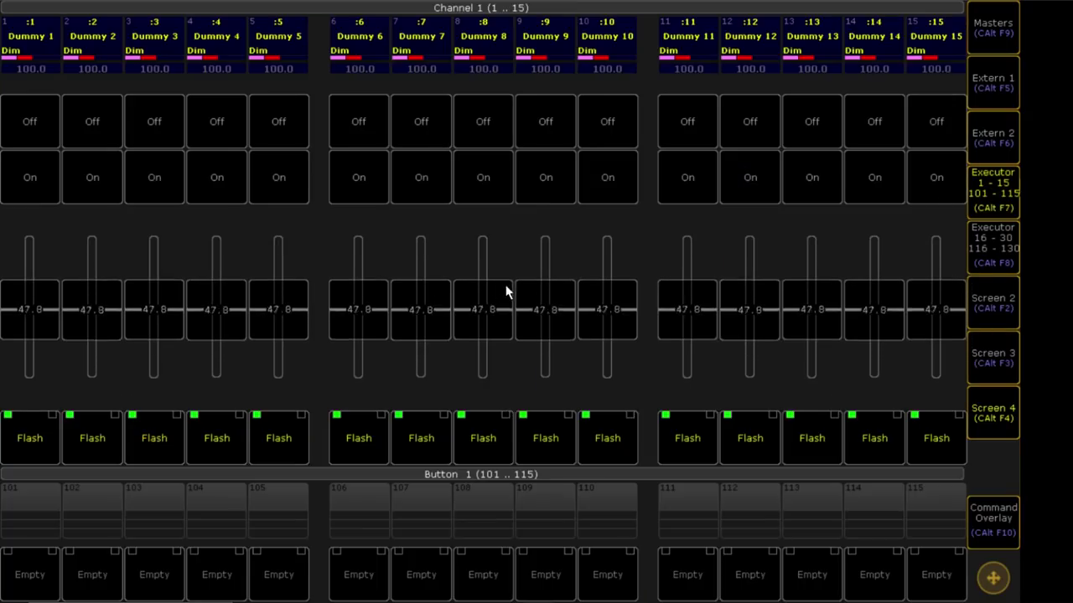